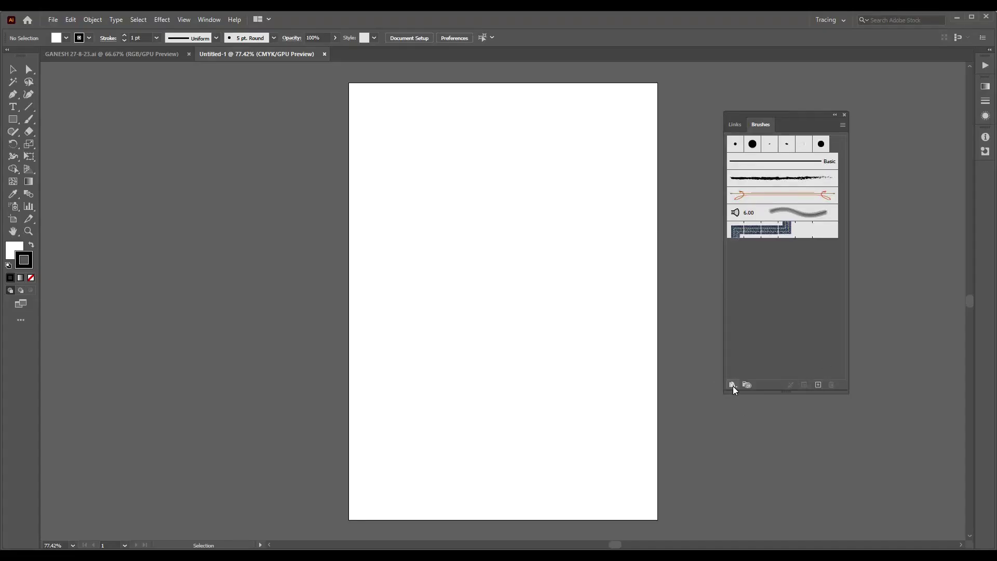
- Load the 10 pt. Oval brush from the Artistic_Calligraphic library into the Brushes panel
left_click(731, 385)
mouse_move(754, 424)
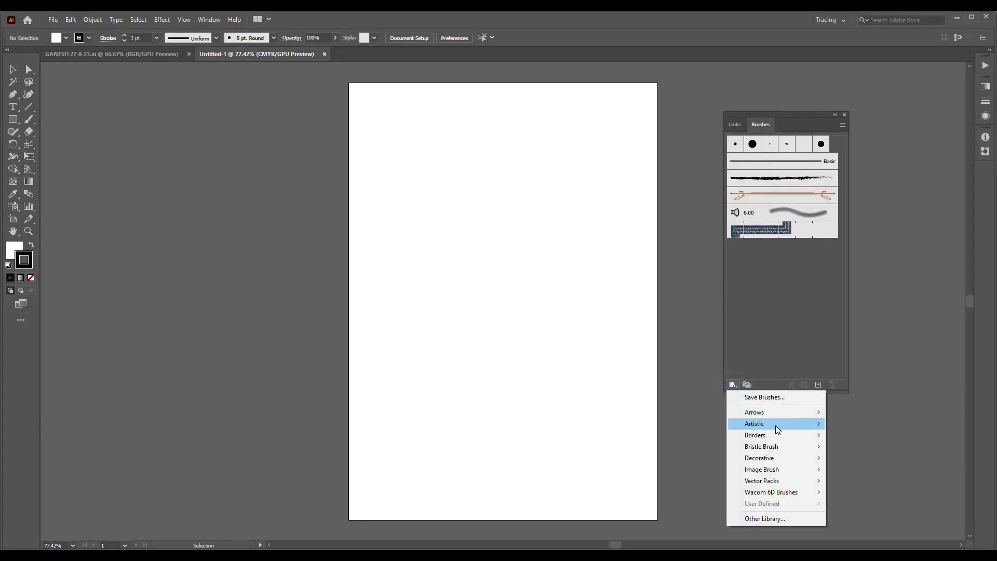
left_click(864, 421)
left_click(451, 318)
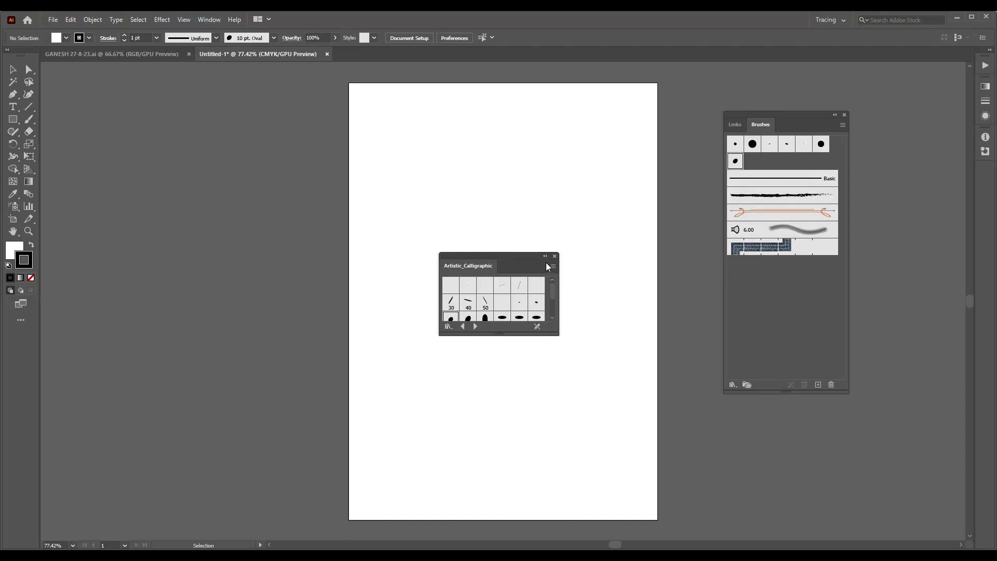
left_click(554, 256)
- Give the 10 pt. Oval brush a fixed -45° angle, 20% roundness and fixed 20 pt size
double_click(735, 164)
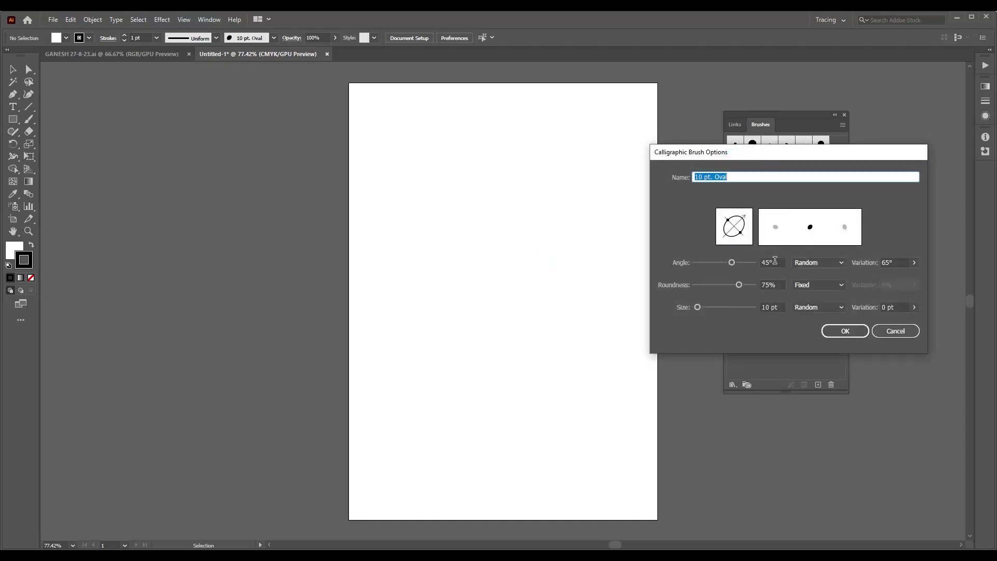
left_click(774, 262)
type("-45")
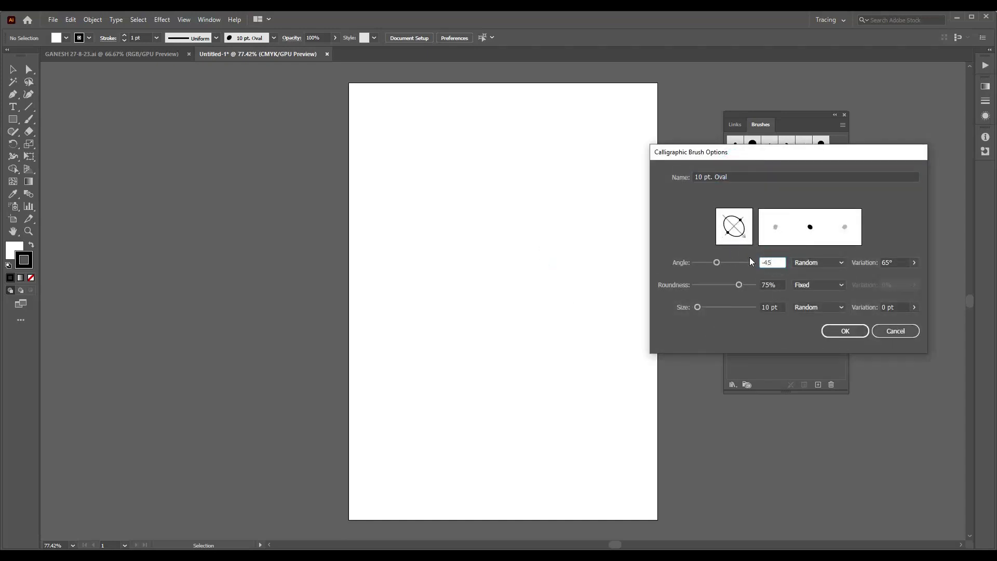
left_click(780, 285)
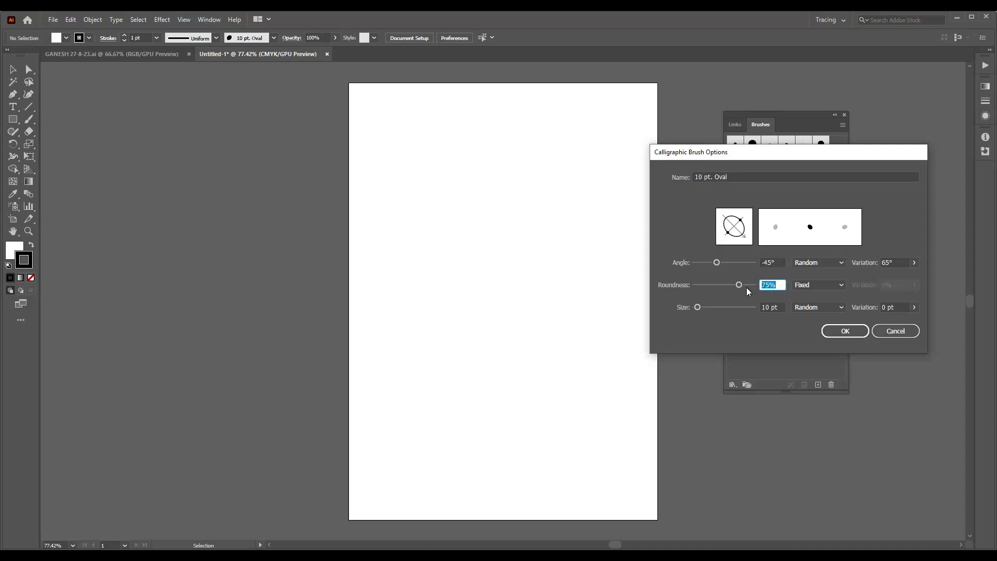
type("20")
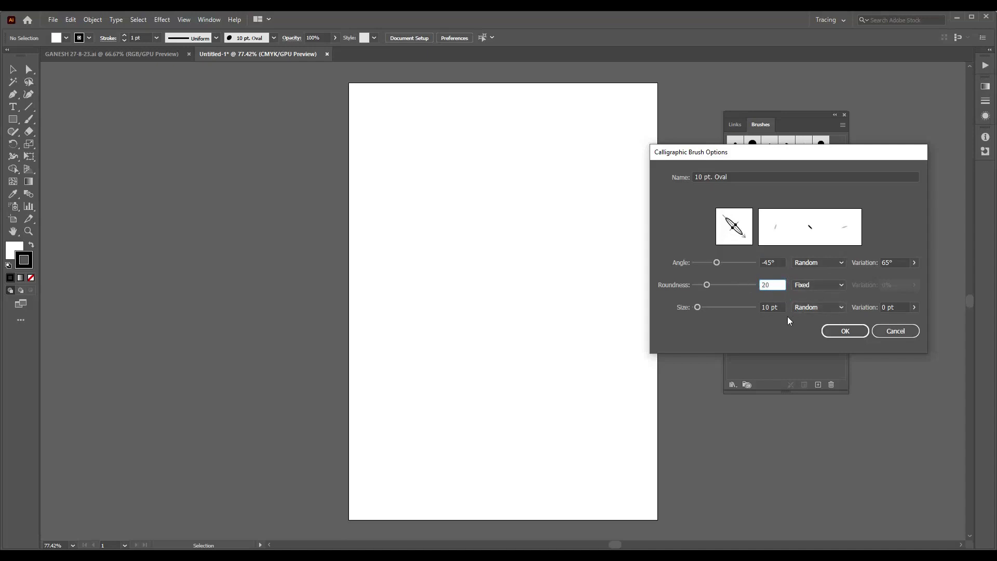
left_click(780, 308)
type("20")
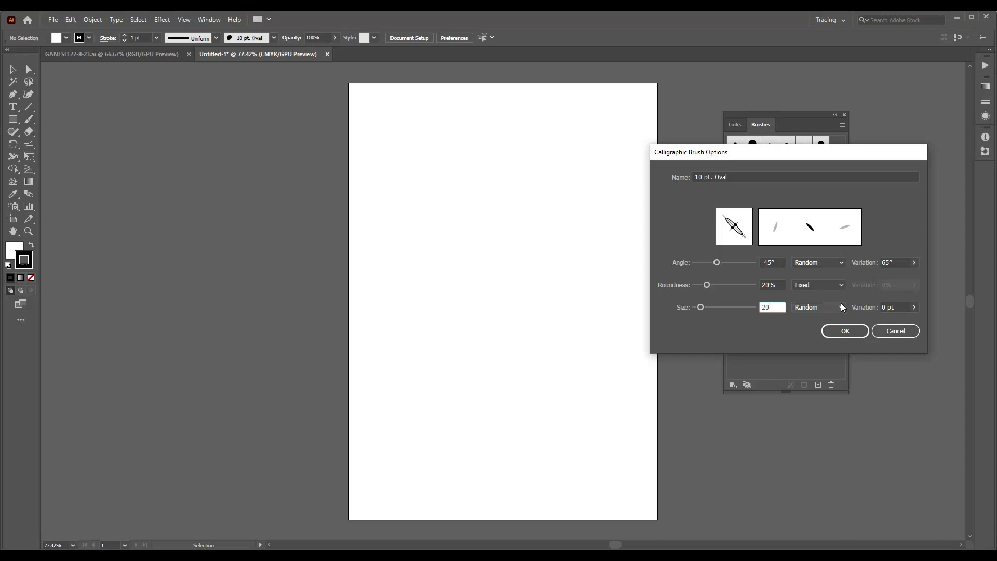
left_click(837, 262)
left_click(831, 308)
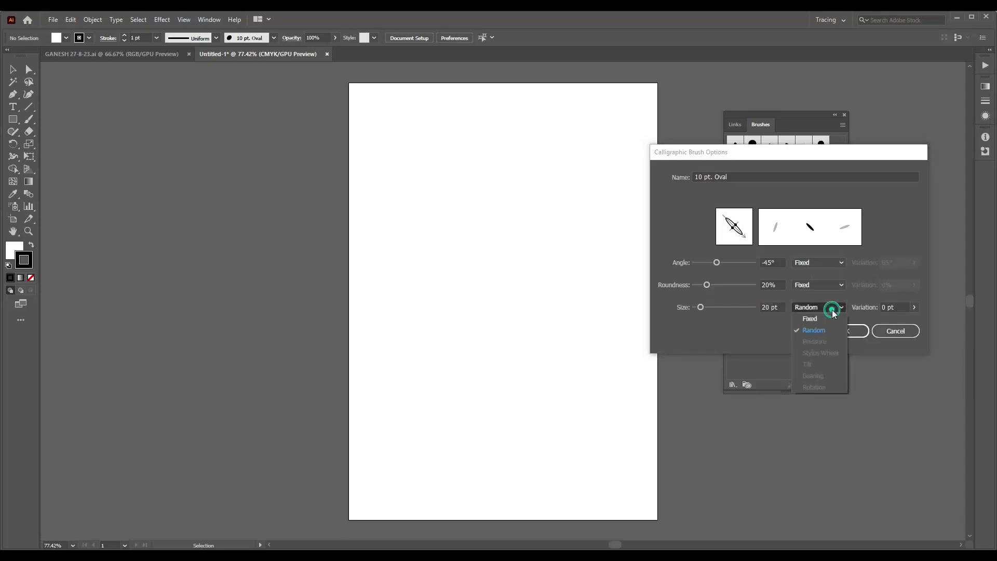
left_click(842, 332)
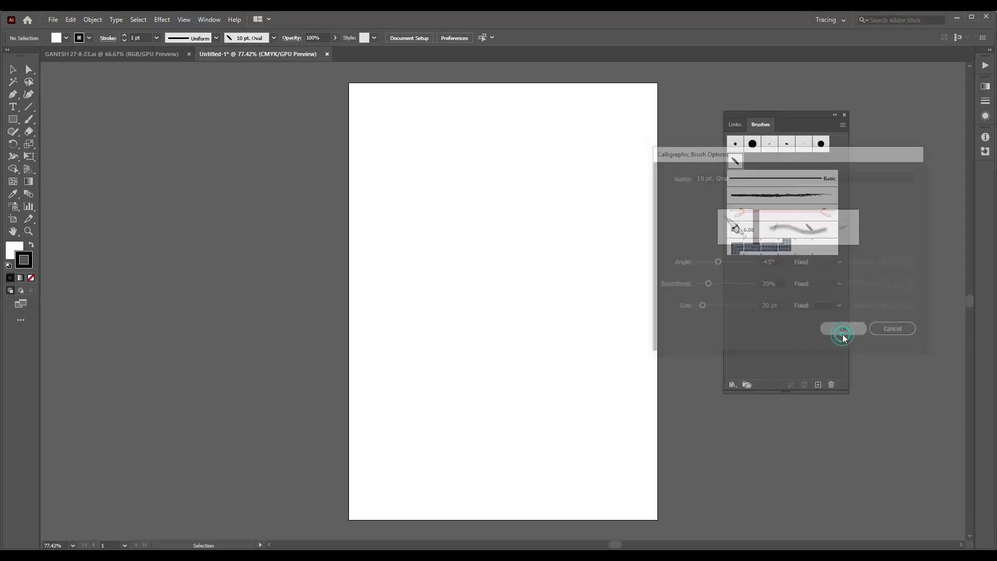
- Paint the long headline bar, the first letter's curved hook and its vertical stem
left_click(845, 114)
key("b")
left_click_drag(375, 177, 617, 175)
scroll(491, 168, "up", 2)
mouse_move(369, 162)
left_mouse_down()
mouse_move(372, 214)
mouse_move(388, 227)
left_mouse_up()
left_click_drag(442, 176, 446, 254)
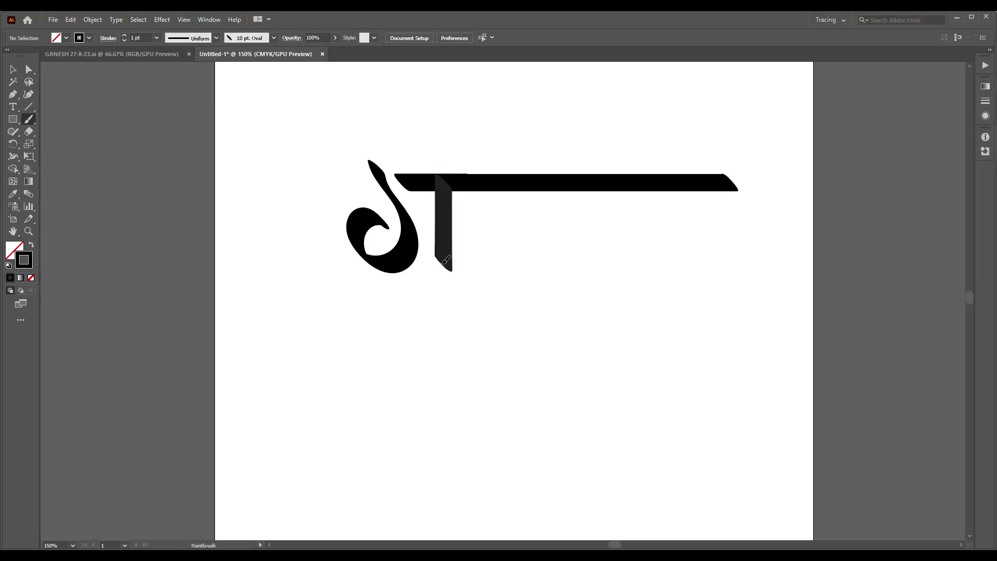
- Paint the next letter's curved bowl, widen it with the Curvature Tool and nudge it left
mouse_move(474, 161)
left_mouse_down()
mouse_move(477, 218)
mouse_move(501, 254)
mouse_move(525, 190)
left_mouse_up()
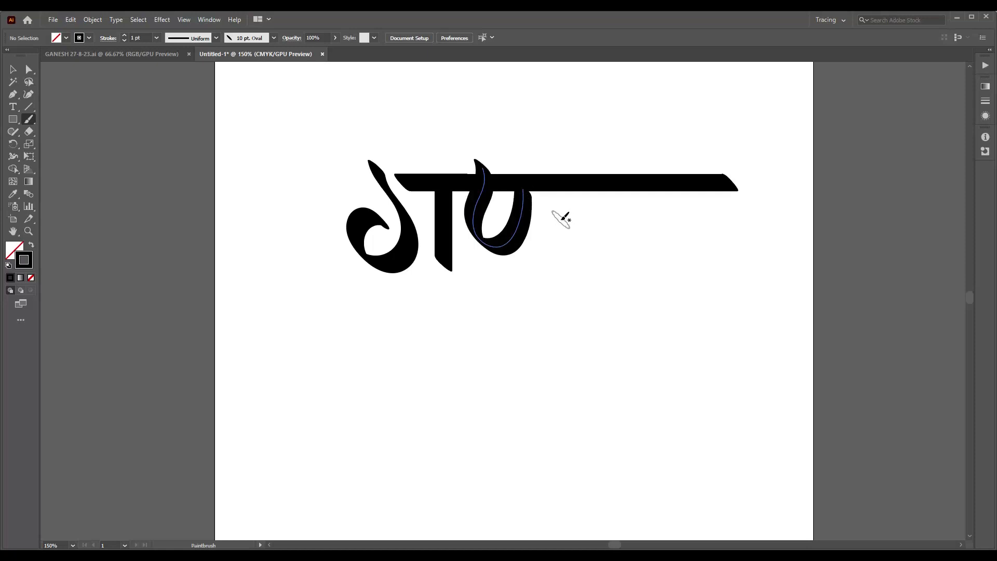
key("shift+grave")
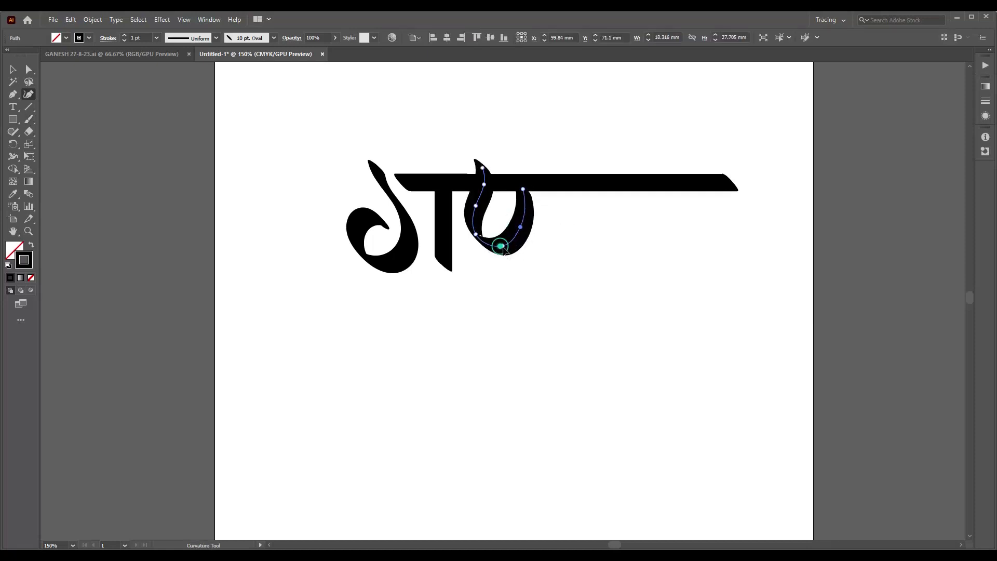
left_click_drag(518, 225, 506, 251)
left_click_drag(523, 189, 520, 183)
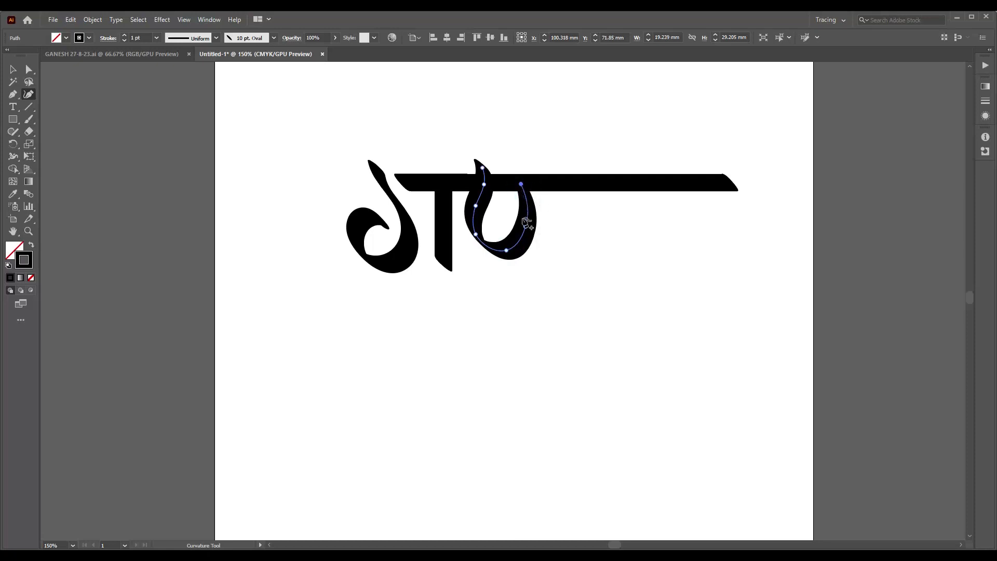
key("v")
left_click_drag(582, 267, 457, 223)
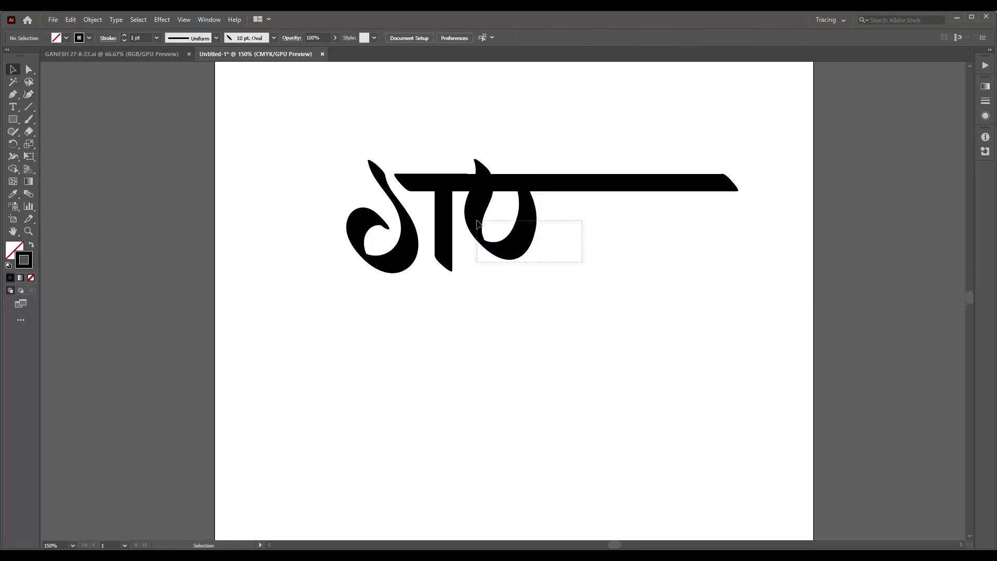
key("Left")
key("Left")
key("Left")
- Copy the first stem to the right of the bowl and paint the third letter's curl
left_click(523, 277)
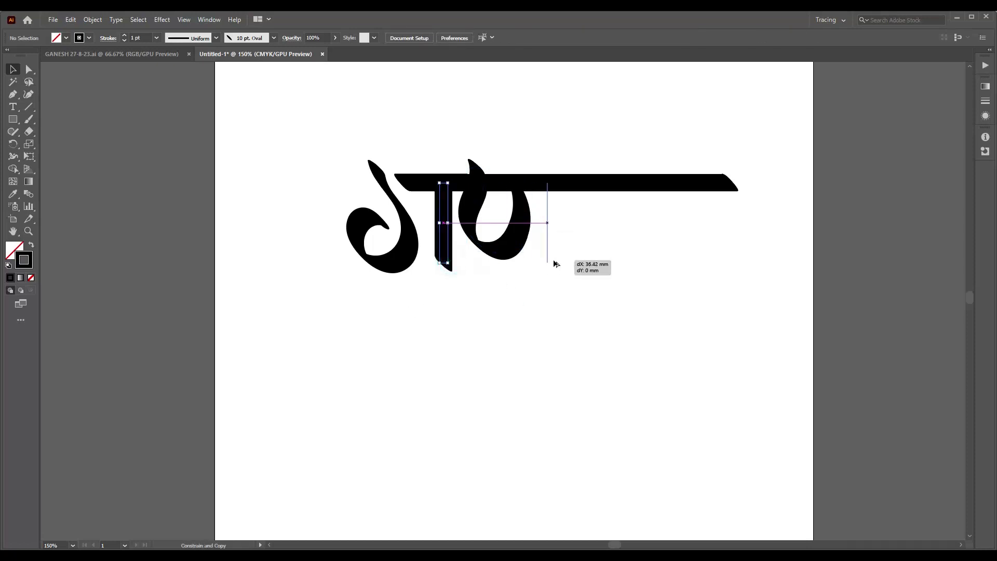
left_click_drag(449, 264, 554, 265, "alt")
key("b")
mouse_move(580, 209)
left_mouse_down()
mouse_move(590, 223)
mouse_move(571, 237)
left_mouse_up()
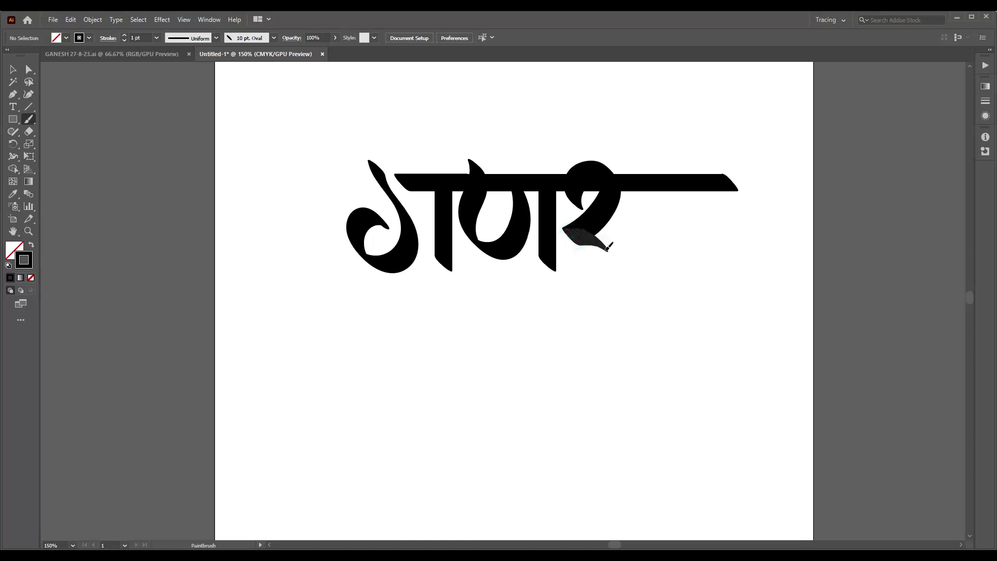
key("v")
- Paint the third letter's sweep, add a stem copy at its end, and copy the headline bar below
left_click_drag(575, 236, 635, 280)
key("v")
left_click_drag(549, 260, 641, 260)
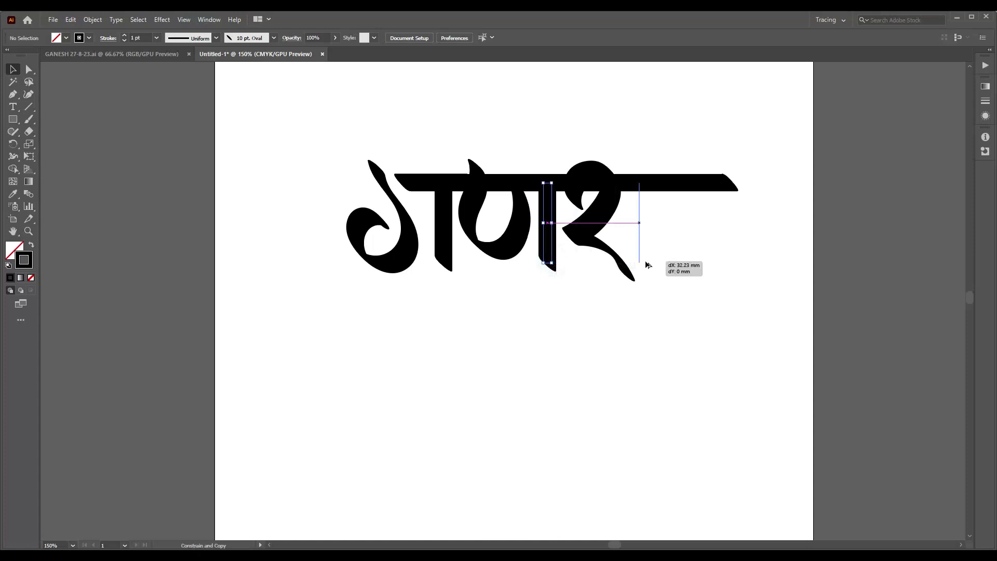
left_click_drag(686, 183, 692, 303)
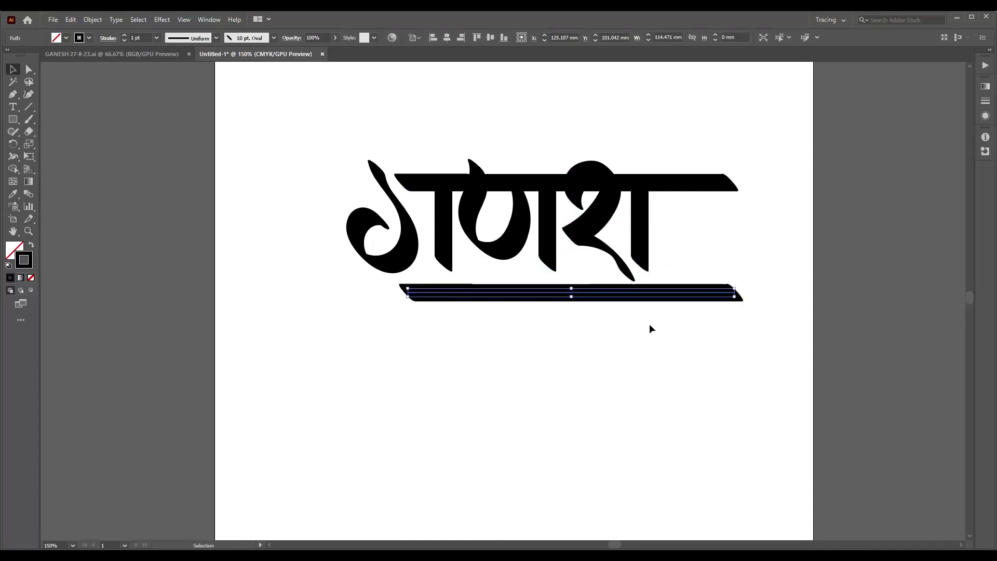
- Copy the first stem below the lower headline bar and nudge it up to meet the bar
left_click(648, 328)
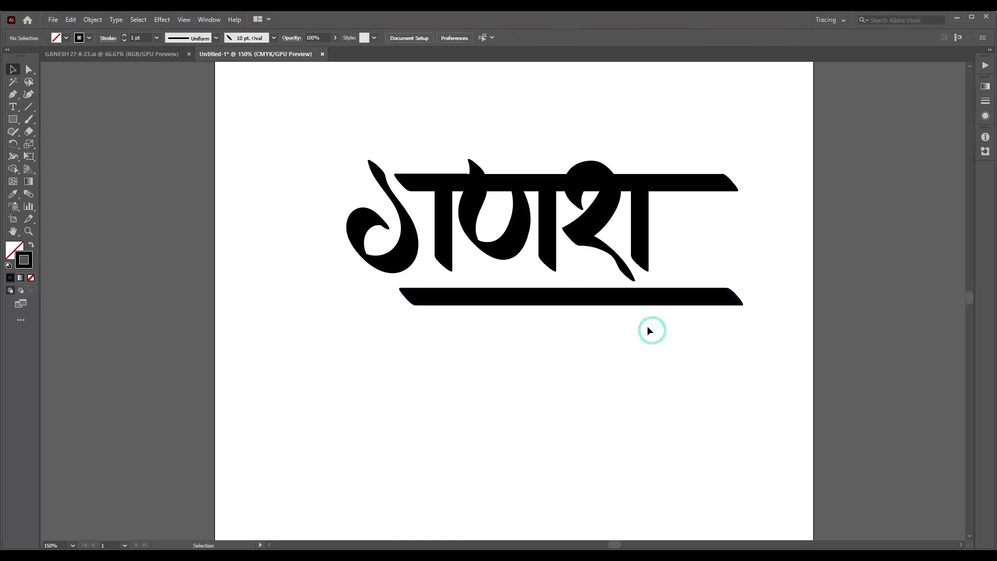
left_click_drag(449, 265, 451, 390)
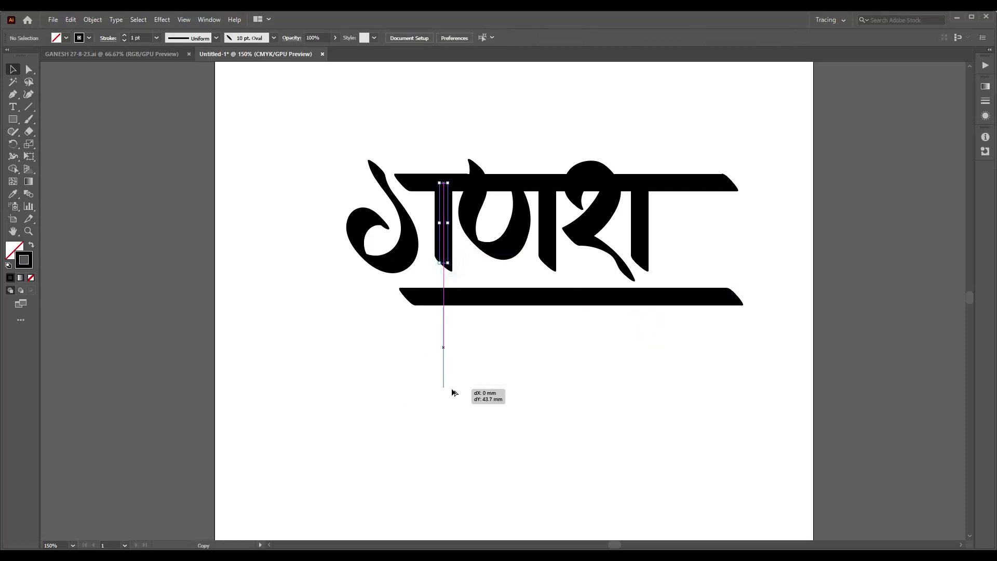
key("Up")
key("Up")
key("Up")
key("Up")
key("Up")
key("Up")
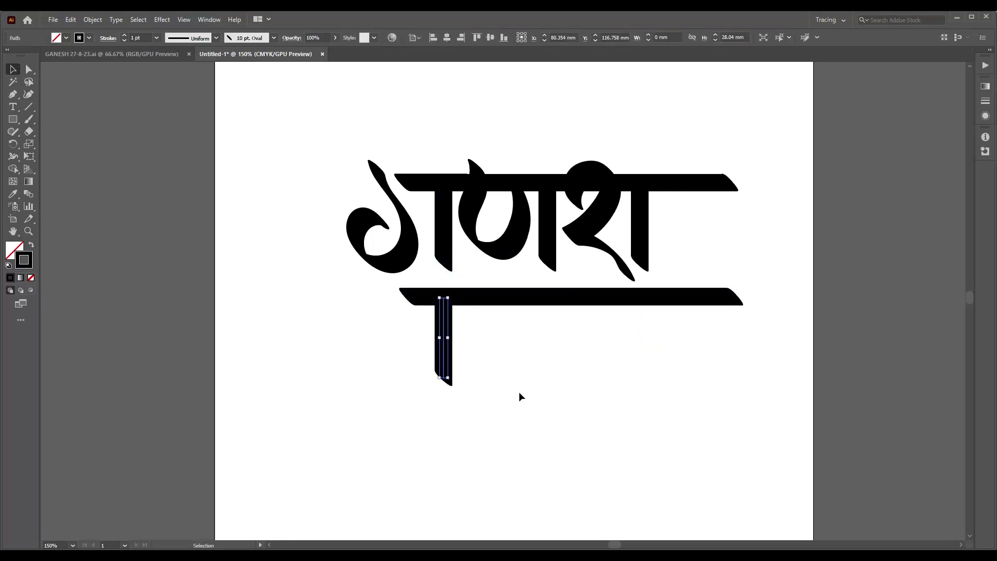
left_click(519, 389)
- Paint the curved hook left of the lower stem, raise it, and add a short flat top stroke
key("b")
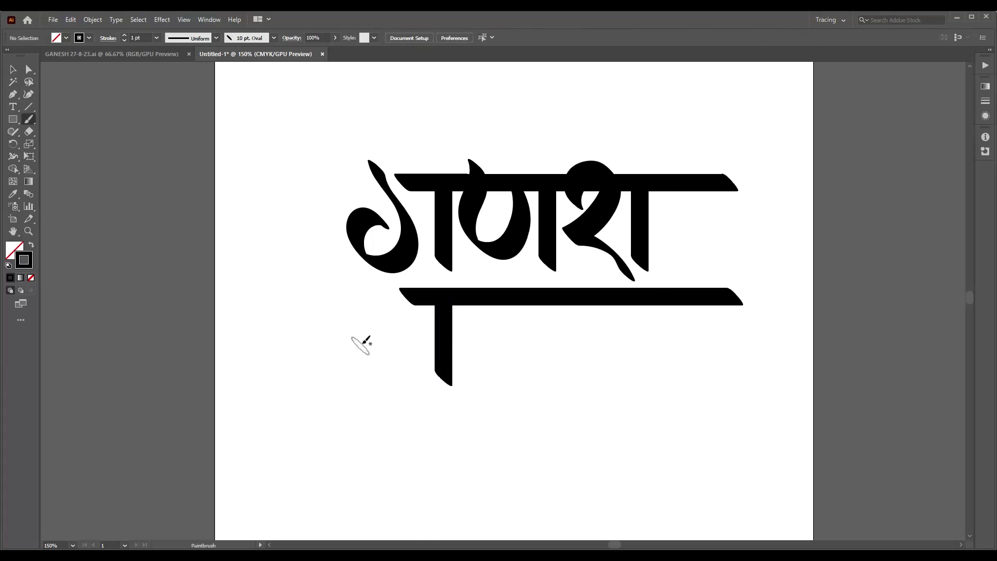
mouse_move(375, 327)
left_mouse_down()
mouse_move(405, 339)
mouse_move(386, 358)
mouse_move(452, 338)
left_mouse_up()
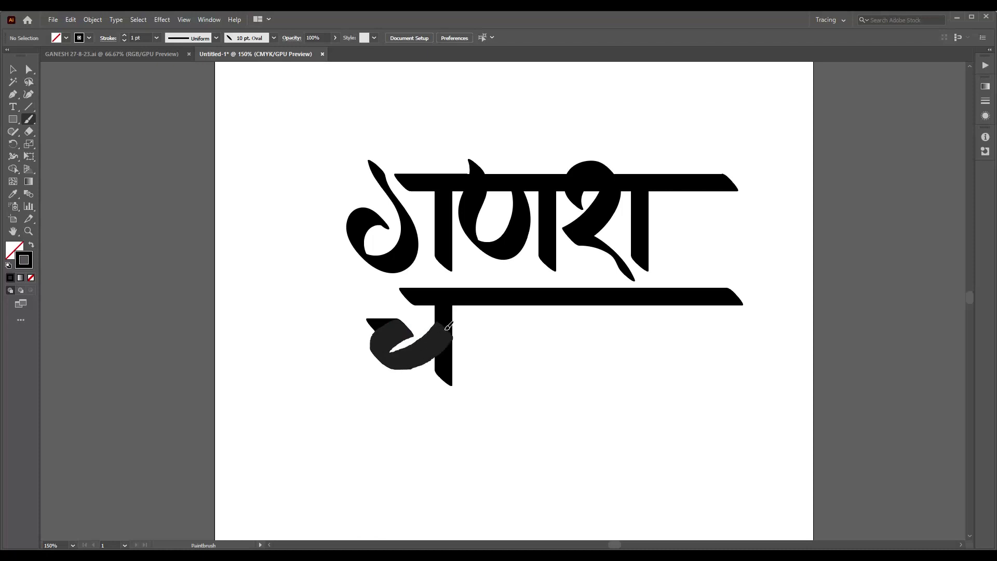
key("v")
left_click_drag(415, 373, 416, 364)
left_click(518, 388)
key("b")
left_click_drag(375, 319, 403, 319)
key("v")
left_click(320, 363)
left_click(400, 352)
- Pull the hook's bottom point right and draw a curve extending its top leftward
key("shift+grave")
left_click(444, 327)
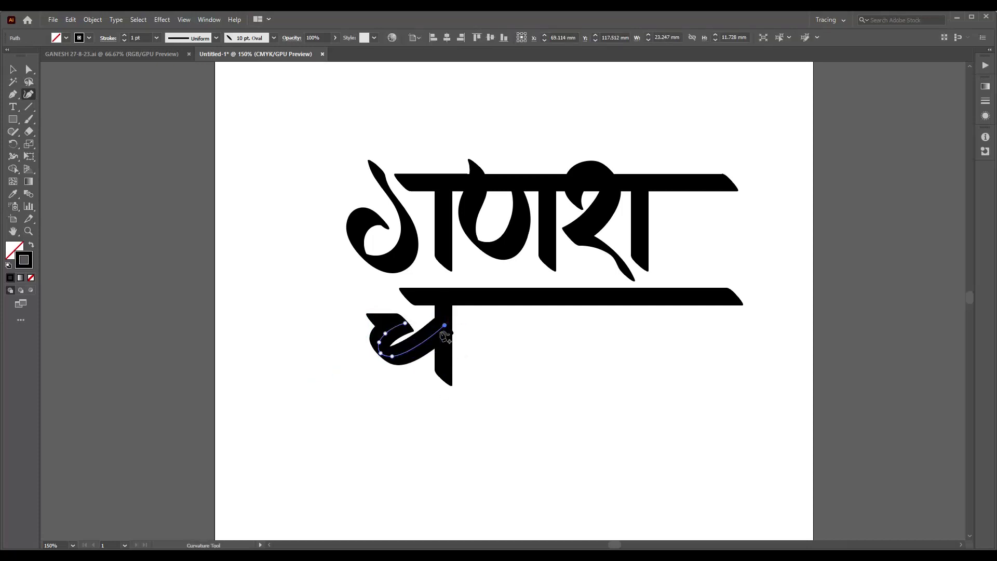
left_click_drag(393, 357, 401, 359)
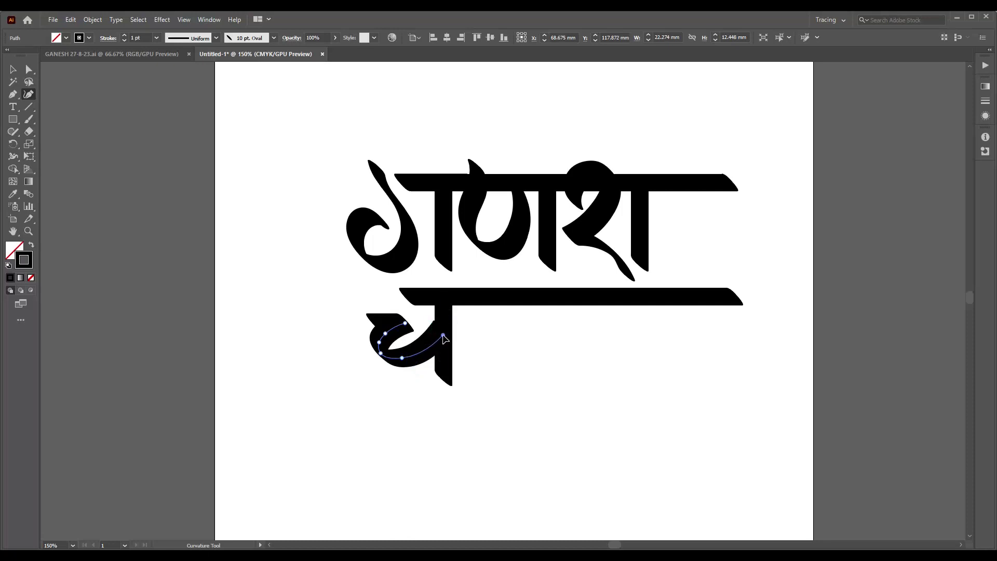
key("v")
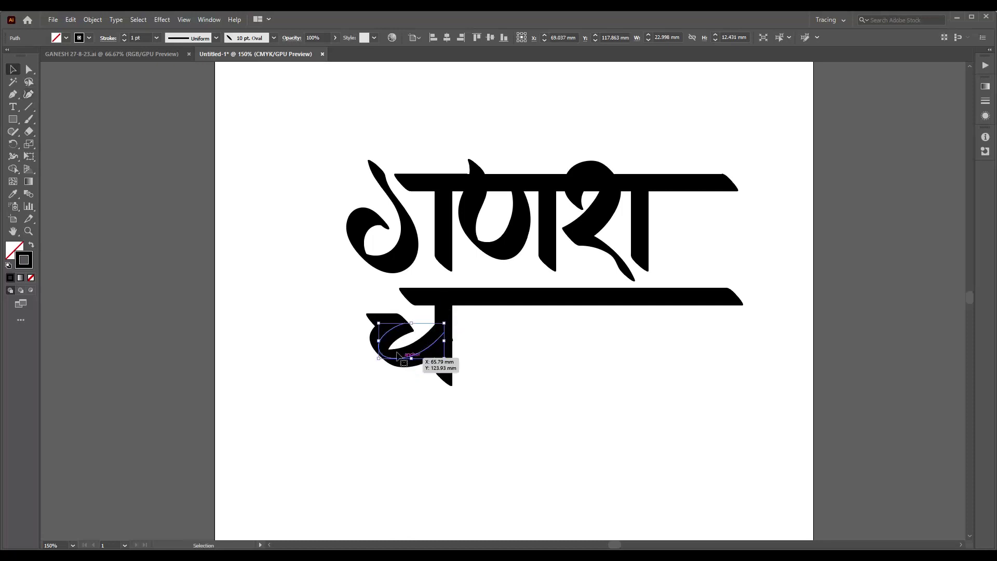
key("shift+grave")
left_click(404, 322)
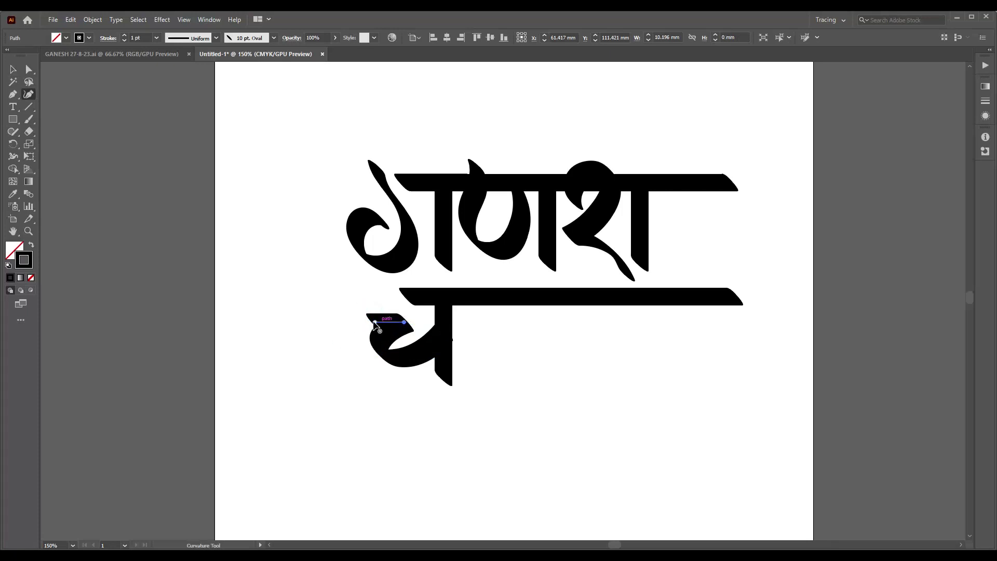
left_click(364, 322)
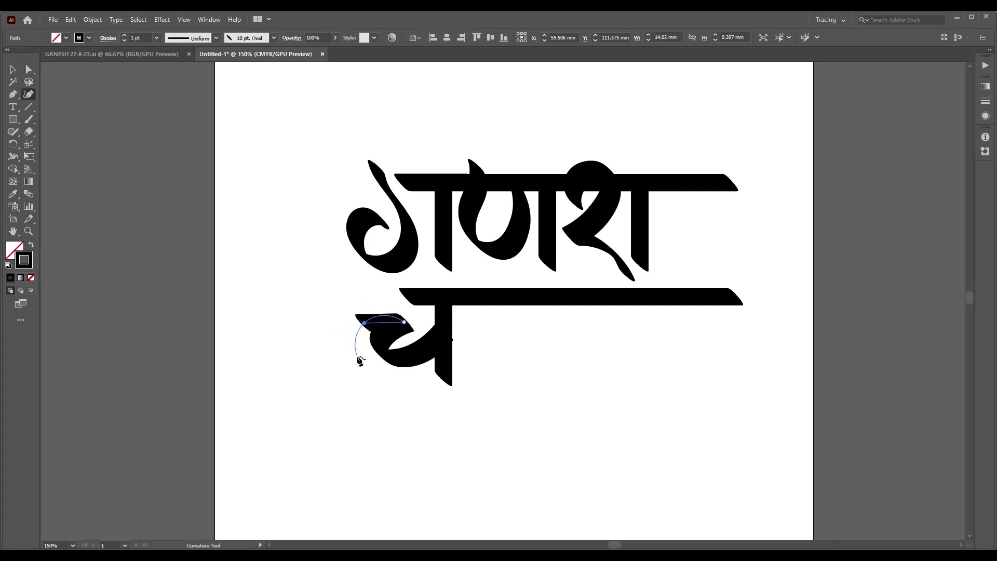
key("v")
left_click(388, 400)
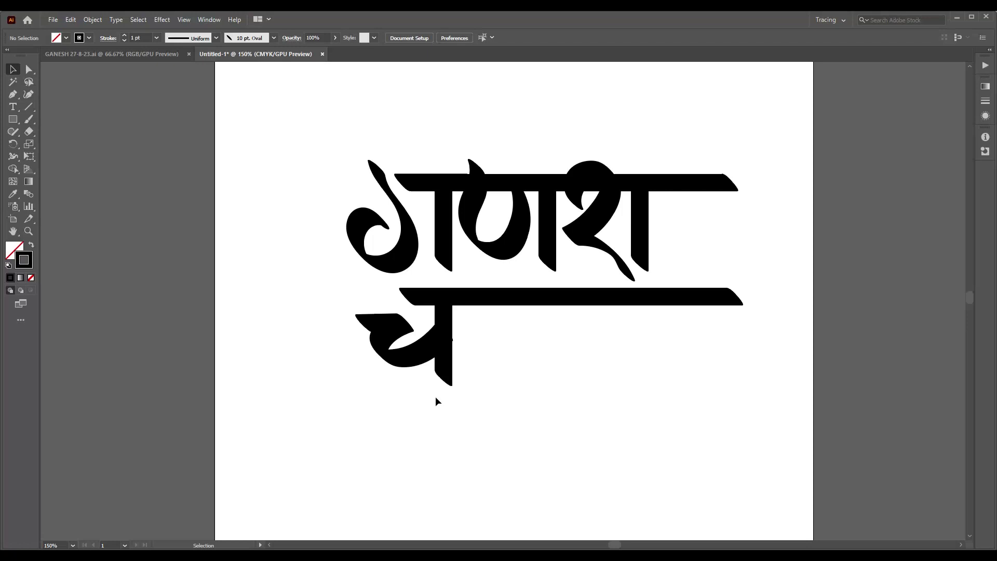
- Add two more stem copies to the right and nudge the whole lower word down
left_click_drag(448, 376, 519, 376)
left_click(585, 382)
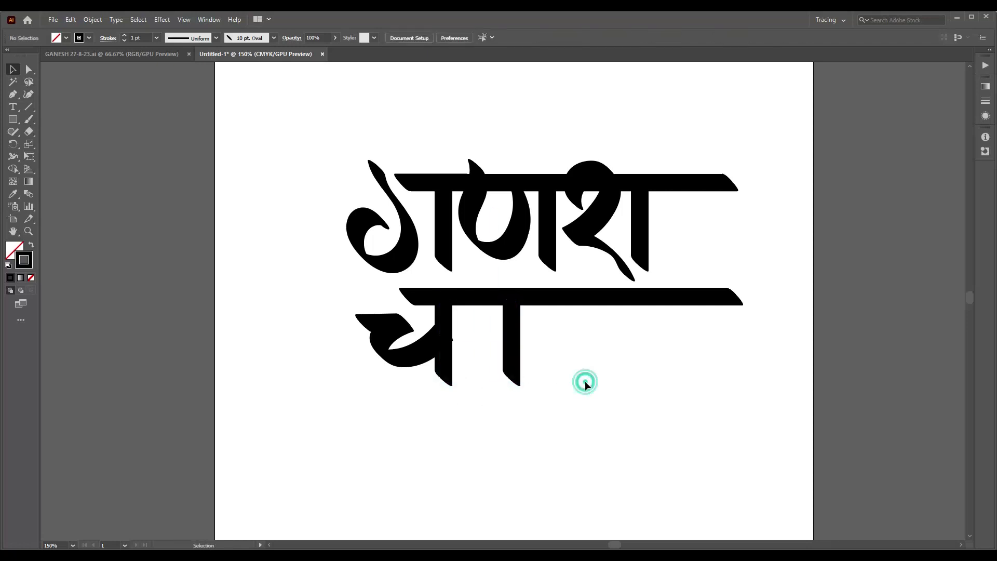
left_click_drag(516, 379, 588, 379)
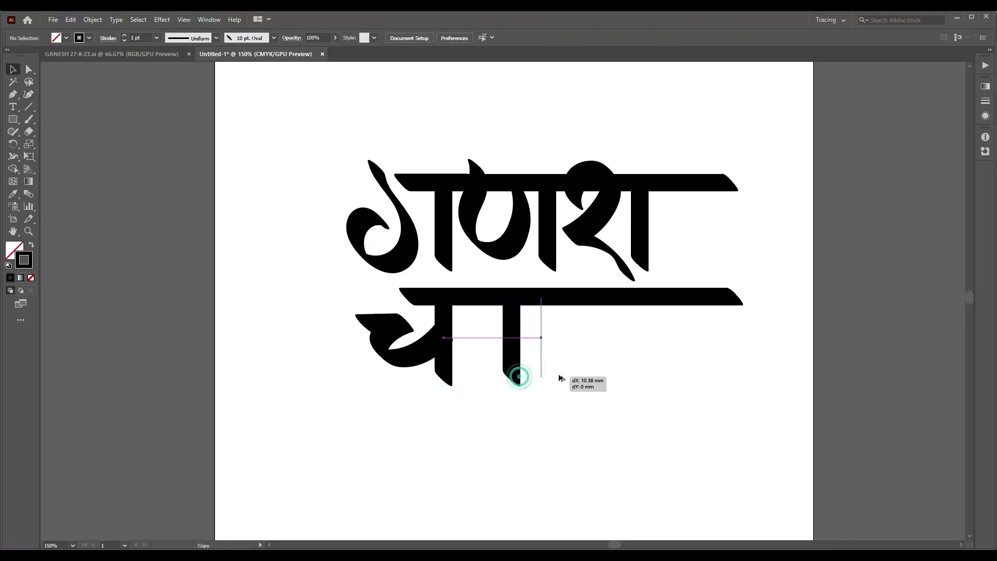
left_click_drag(684, 436, 363, 285)
key("Down")
key("Down")
key("Down")
key("Down")
key("Down")
key("Down")
left_click(623, 460)
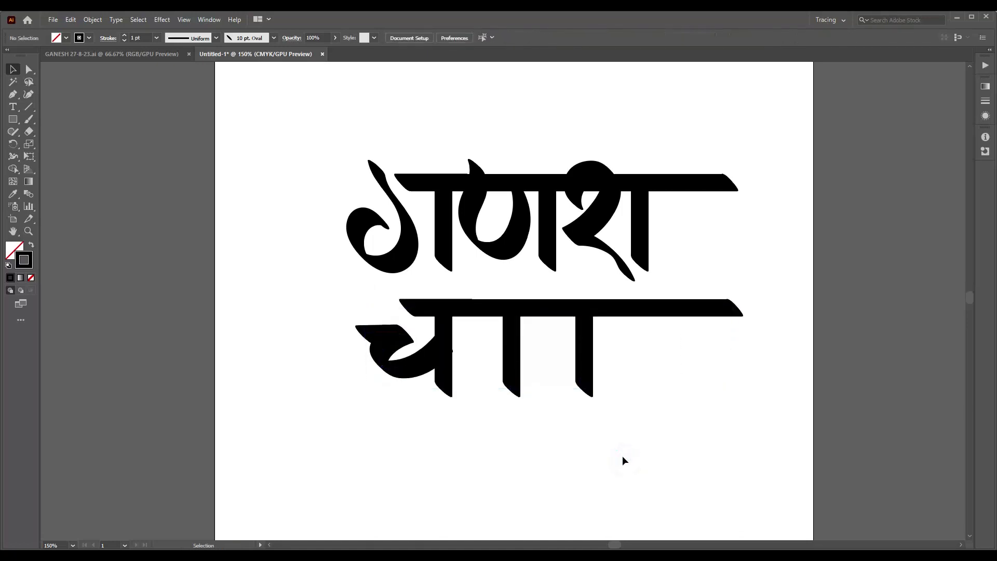
- Paint the थ hooked stroke from the middle stem and stretch the lower headline bar
key("b")
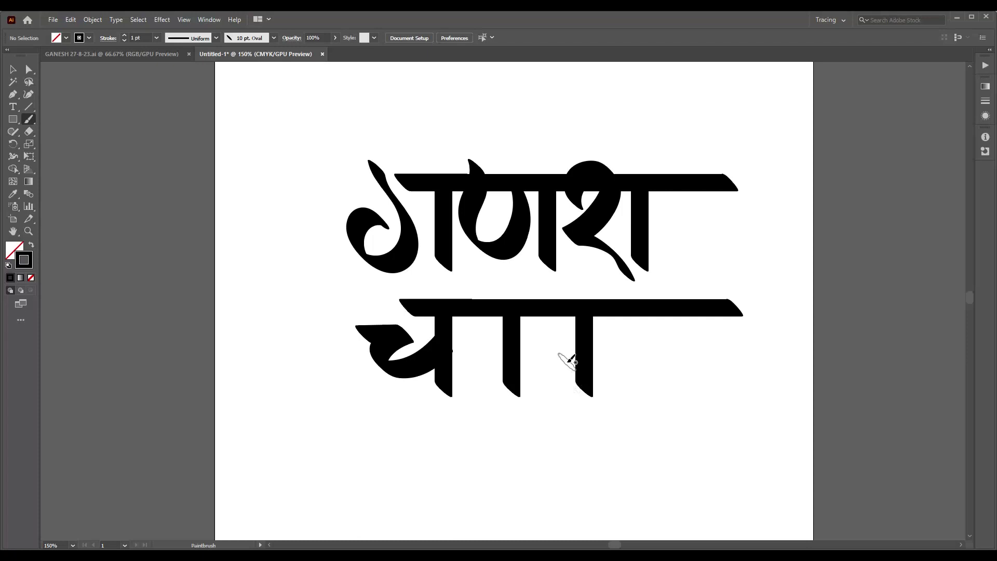
mouse_move(540, 320)
left_mouse_down()
mouse_move(567, 303)
mouse_move(590, 353)
left_mouse_up()
key("v")
left_click(660, 312)
mouse_move(656, 309)
left_mouse_down()
mouse_move(734, 307)
mouse_move(519, 307)
left_mouse_up()
left_click(653, 371)
- Fine-tune the positions of the थ loop and its vertical right stroke
left_click(587, 358)
key("Right")
key("Right")
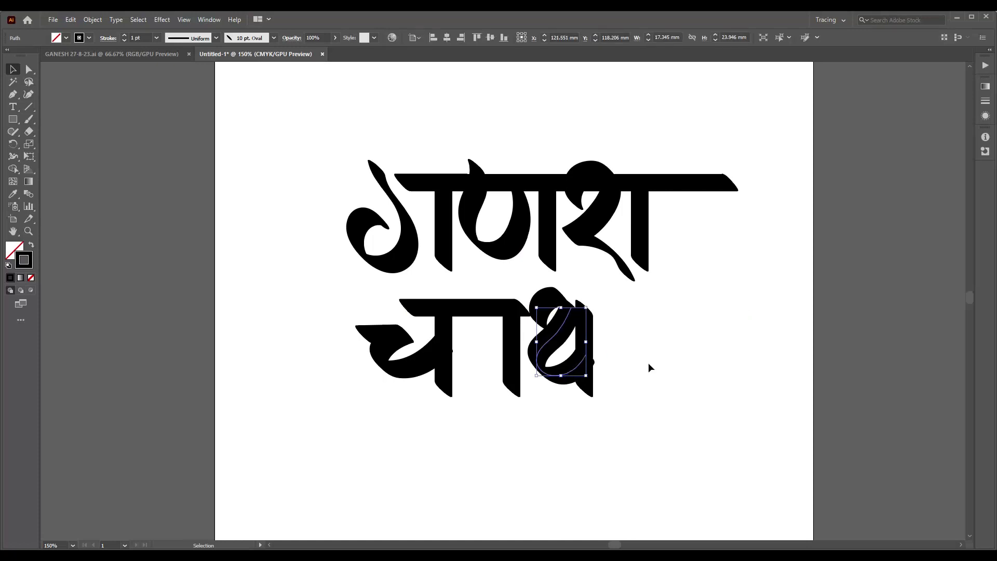
key("Left")
key("Left")
left_click(653, 363)
left_click(592, 384)
key("Right")
key("Right")
key("Right")
key("Right")
left_click(649, 363)
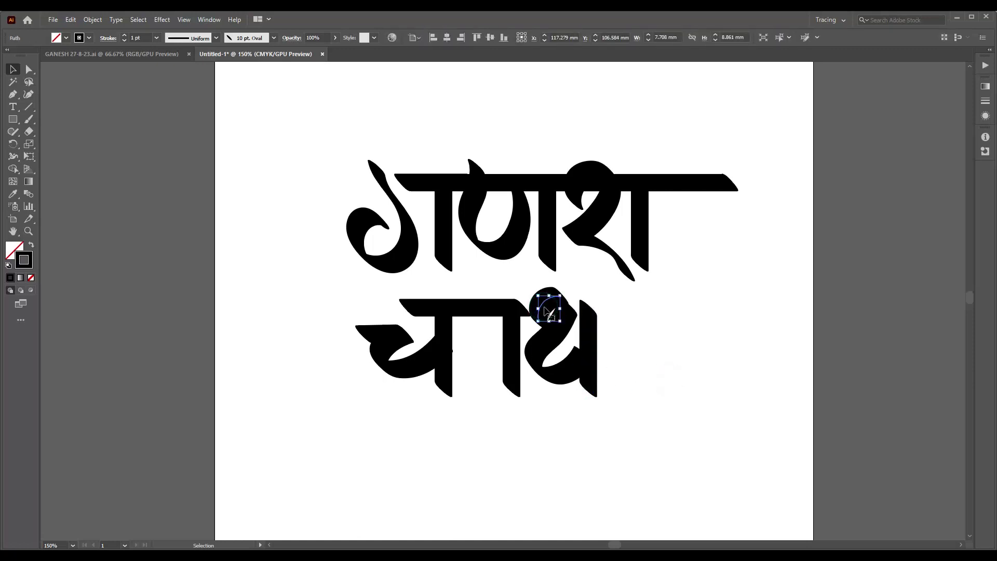
- Reshape the थ loop by moving its end anchor up and its bottom anchor right
left_click(565, 374)
key("shift+grave")
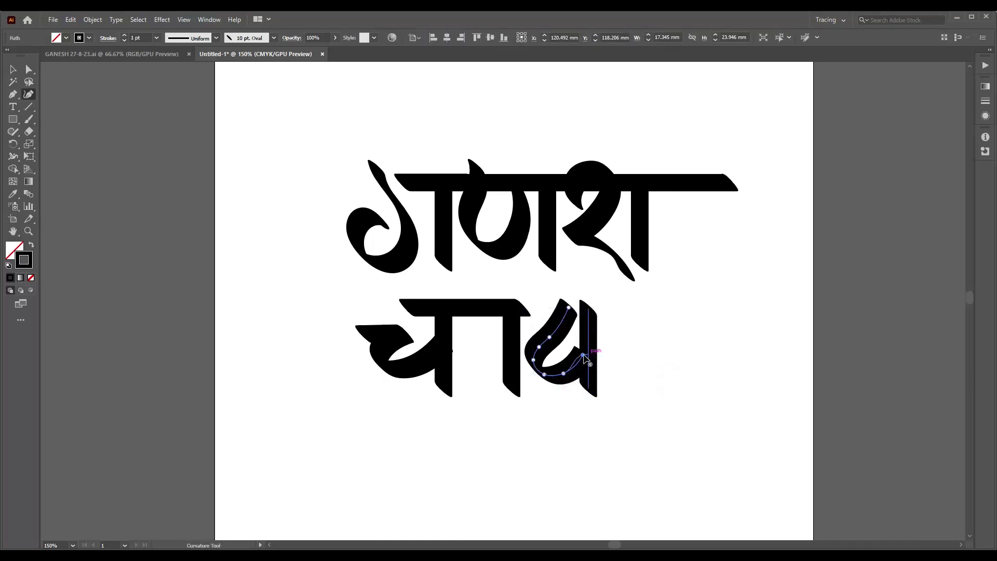
left_click_drag(582, 355, 557, 334)
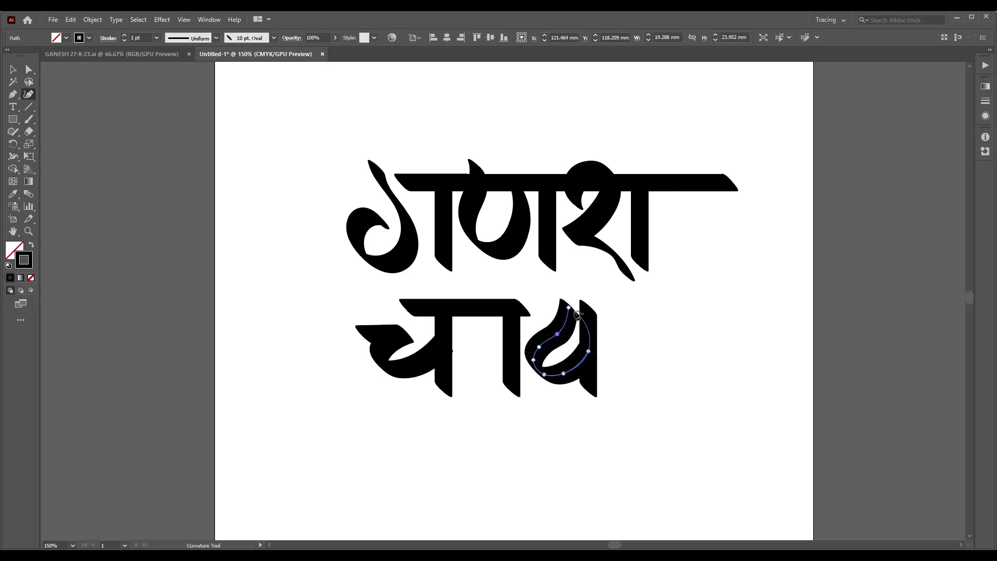
left_click_drag(563, 373, 567, 373)
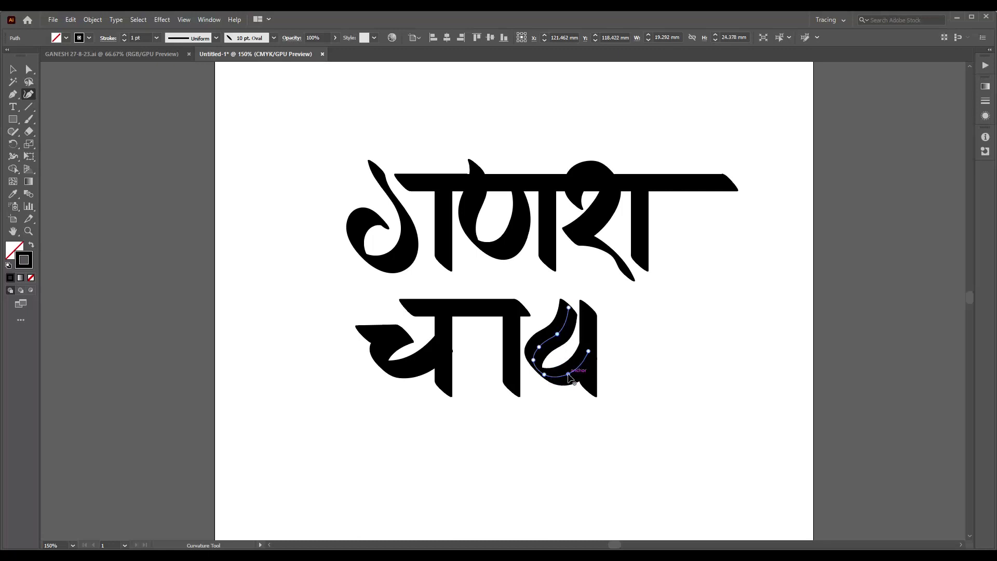
- Paint the top curl of थ and lower its left anchor
key("b")
left_click_drag(543, 316, 571, 311)
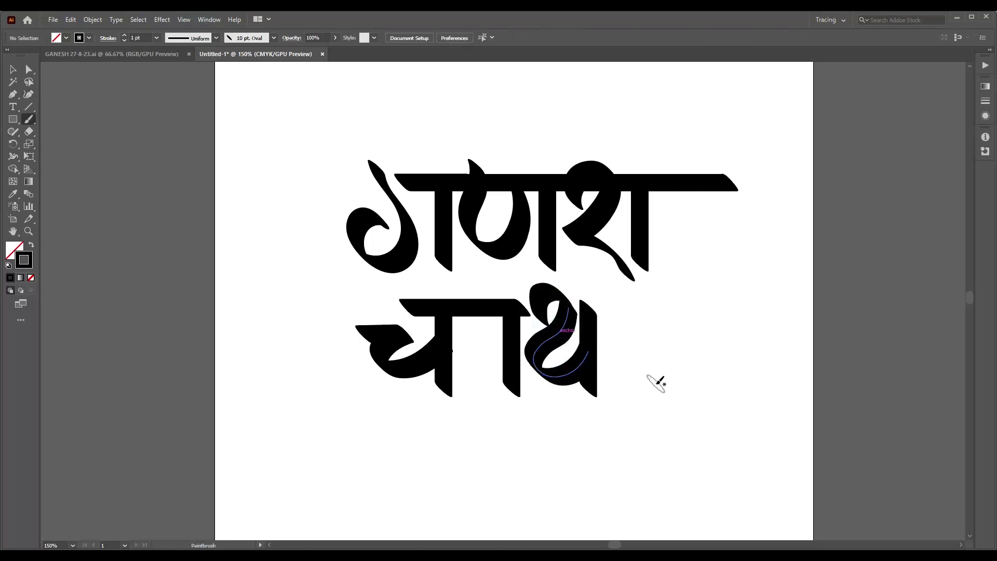
key("shift+grave")
left_click(544, 314)
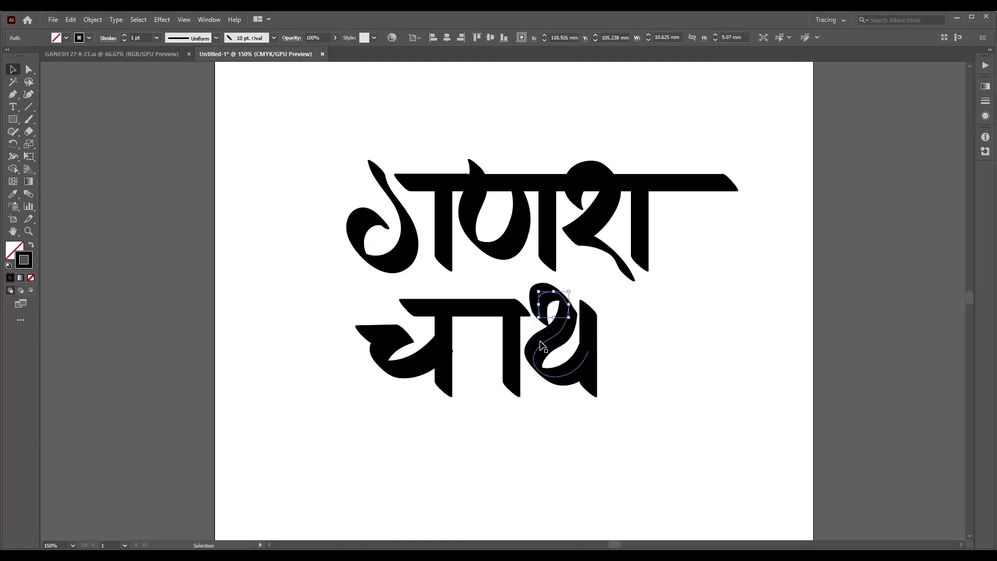
scroll(544, 318, "up", 2)
left_click_drag(535, 295, 536, 299)
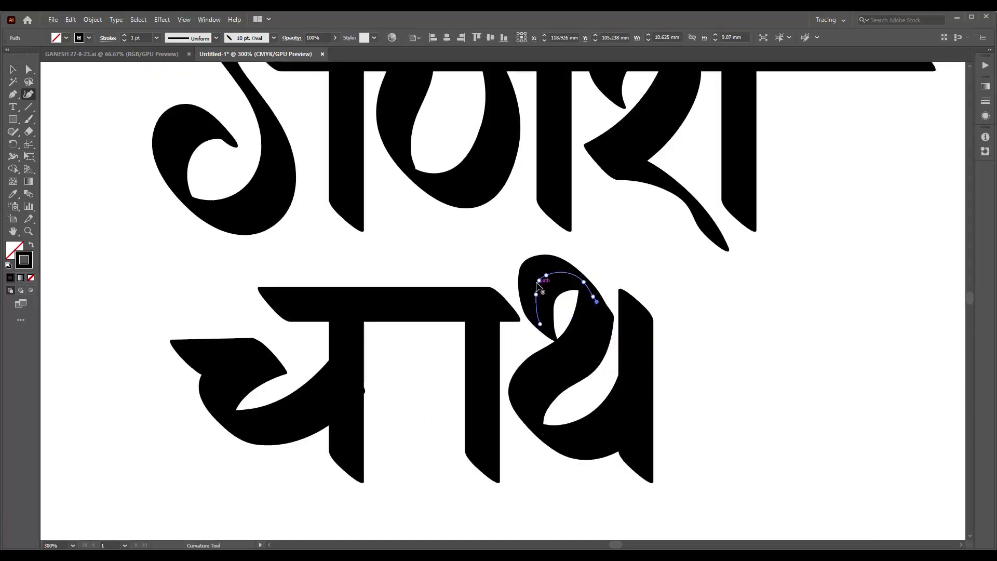
left_click(542, 327)
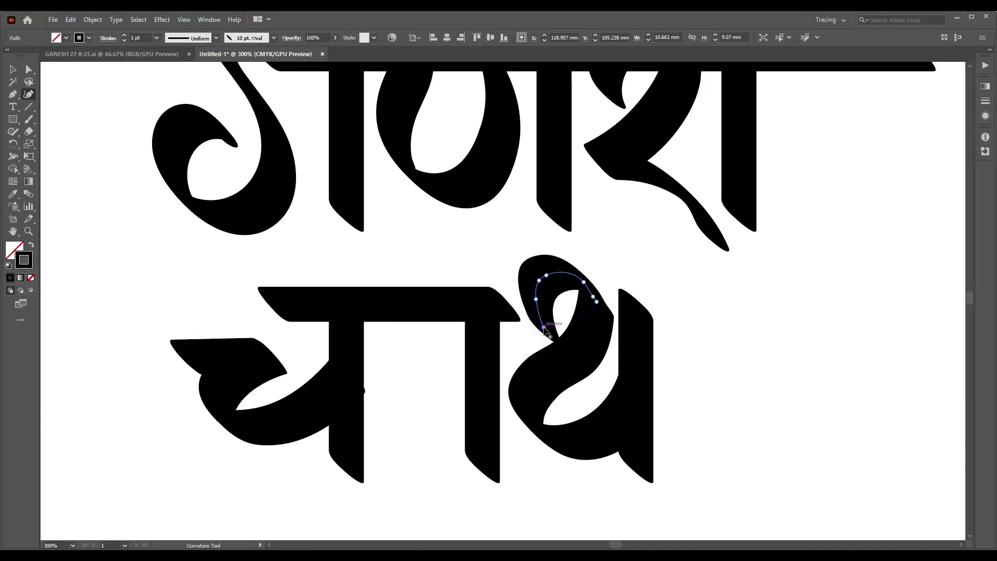
- Refine the top curl's right end and upper-left curve by adding and moving anchors
left_click_drag(596, 302, 591, 292)
left_click(592, 292)
left_click_drag(596, 304, 597, 303)
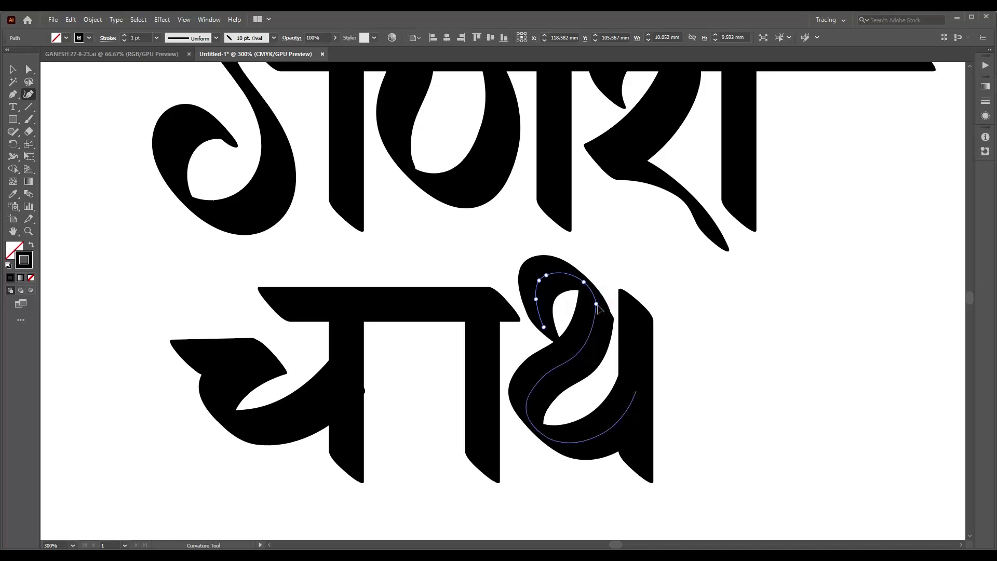
left_click(584, 278)
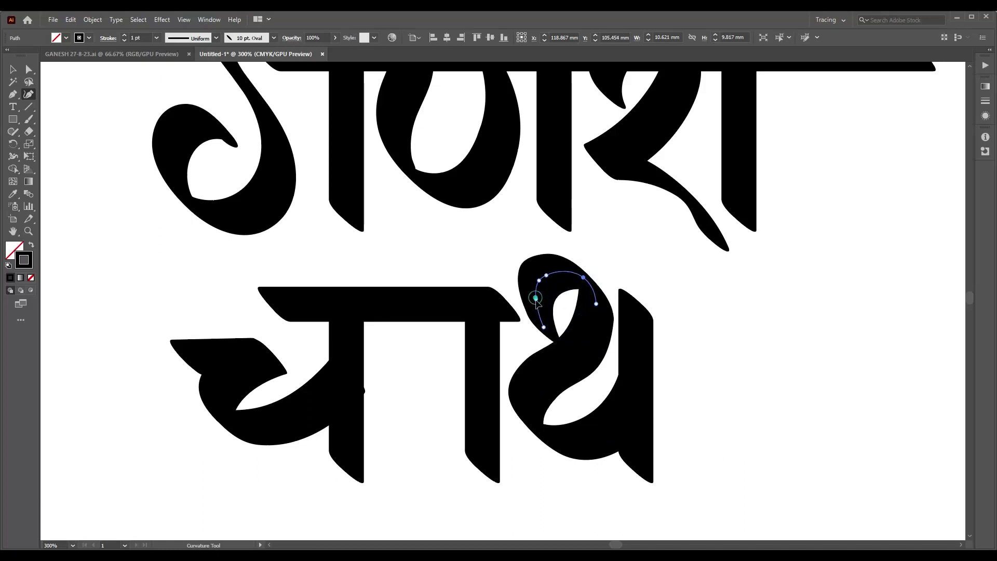
left_click_drag(537, 281, 558, 291)
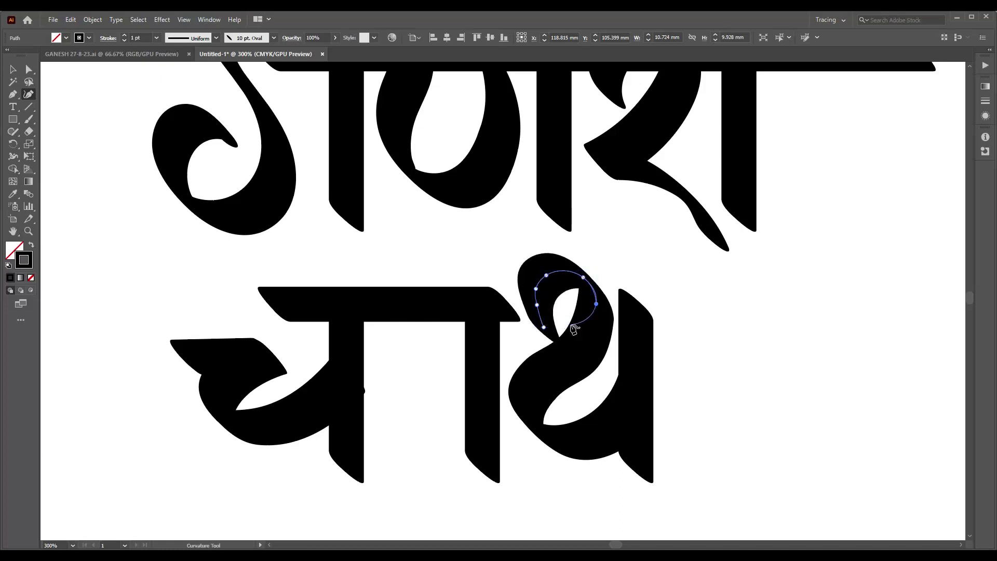
scroll(514, 312, "down", 4)
- Duplicate the थ vertical stem to the right and nudge the lower word down
scroll(504, 321, "up", 1)
key("v")
left_click(660, 332)
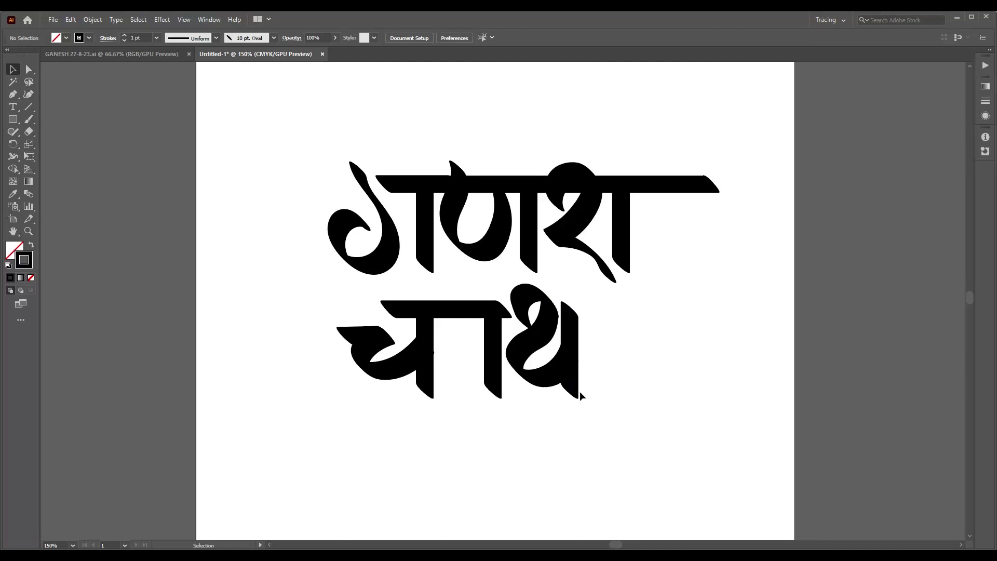
left_click_drag(580, 396, 624, 396)
left_click(694, 389)
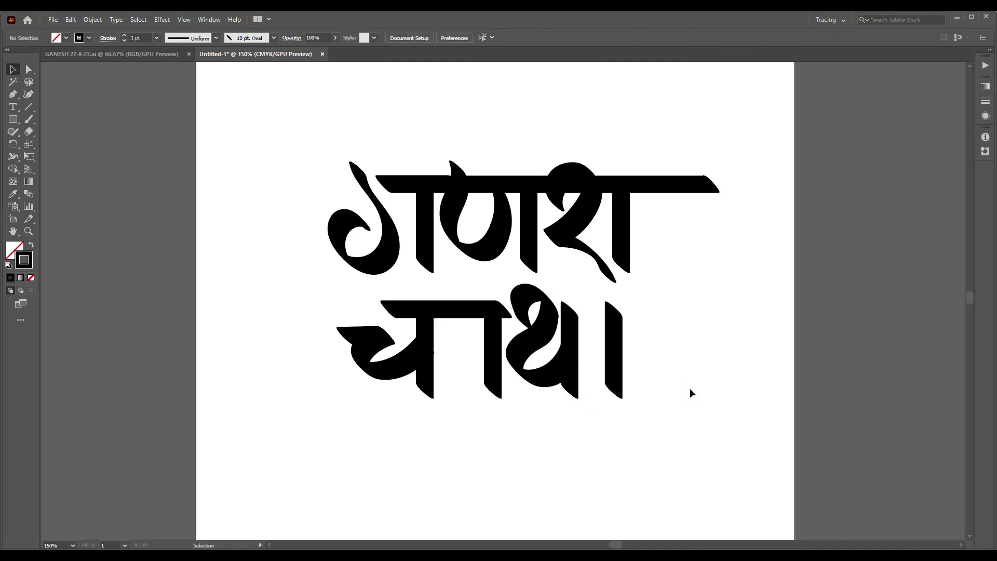
left_click_drag(703, 411, 310, 297)
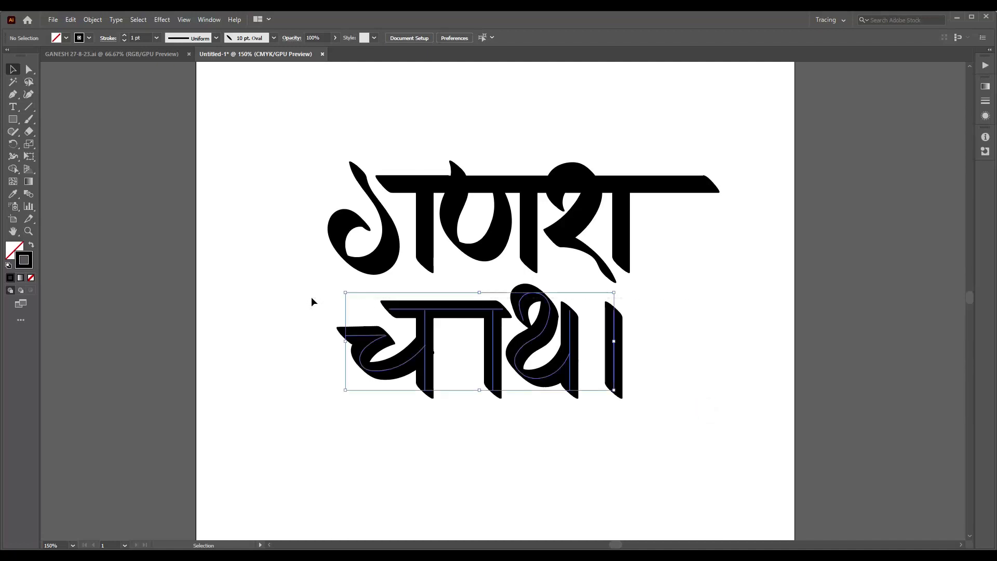
key("Down")
key("Down")
key("Down")
key("Down")
key("Down")
key("Down")
left_click(684, 367)
- Copy the headline bar rightward over the new stem and nudge थ's thin stroke right
left_click_drag(502, 335, 698, 338)
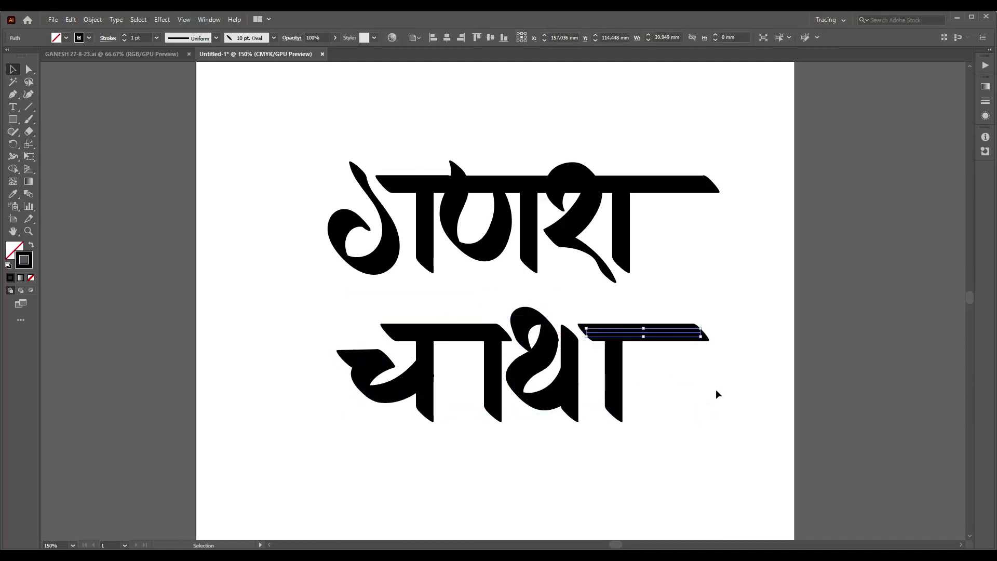
key("Left")
key("Left")
key("Left")
key("Left")
key("Left")
key("Left")
key("Left")
key("Left")
left_click(595, 442)
left_click(573, 414)
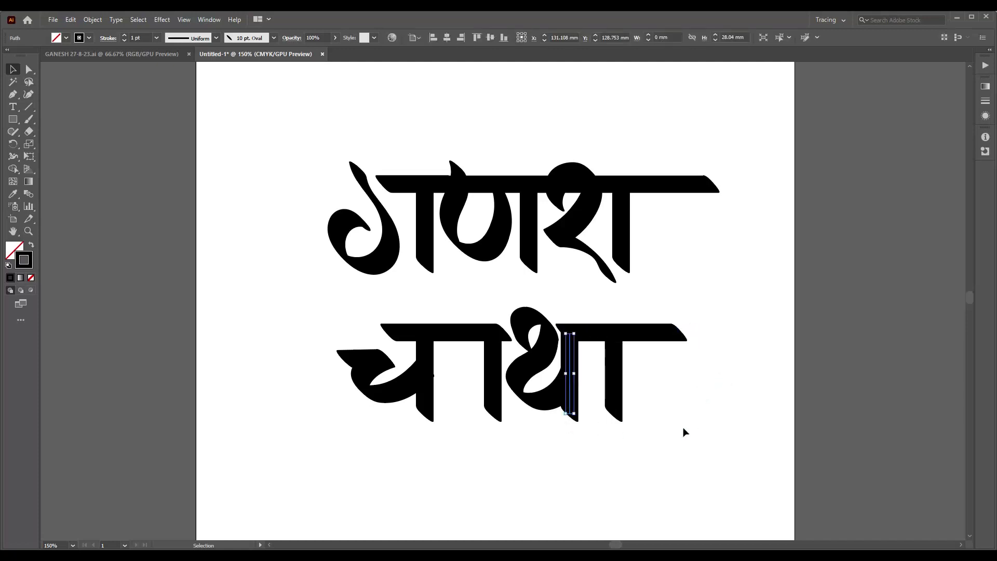
key("Right")
key("Right")
key("Right")
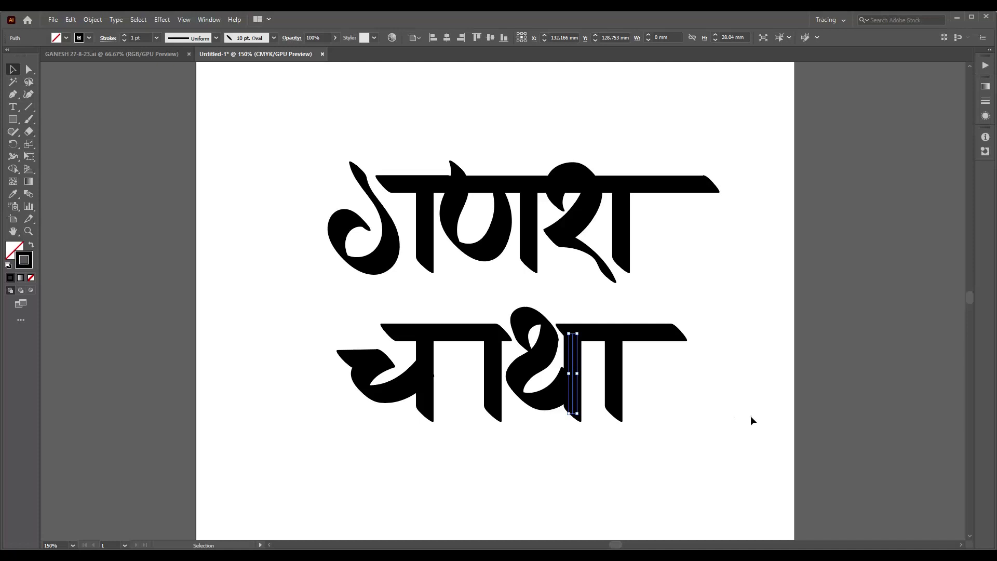
- Tweak the curve inside थ by pulling its end anchor up and right
key("shift+grave")
left_click(570, 375)
left_click_drag(570, 375, 572, 373)
key("v")
left_click(709, 385)
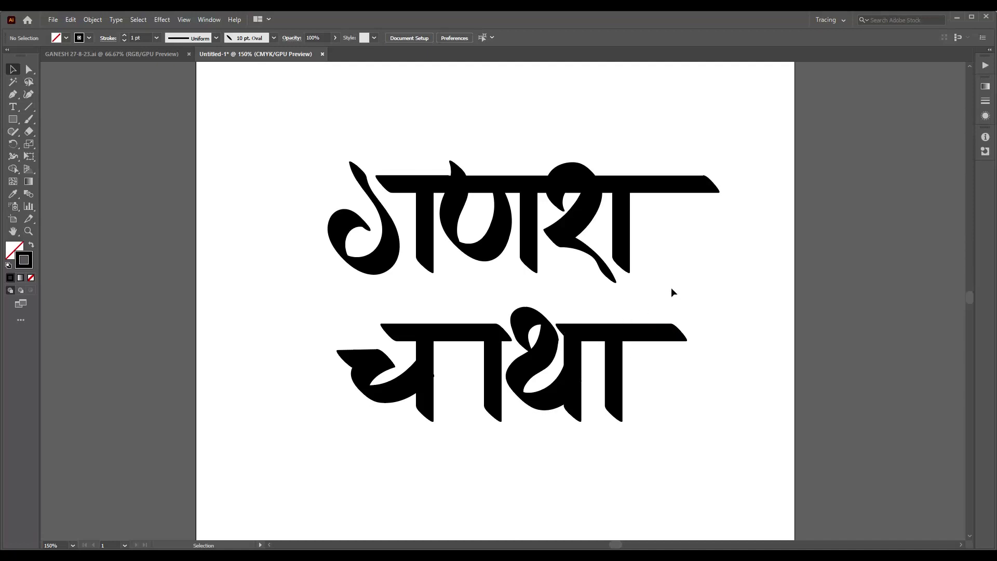
- Shift गणेश left and paint the sweeping ी loop over the final stem
key("ctrl+z")
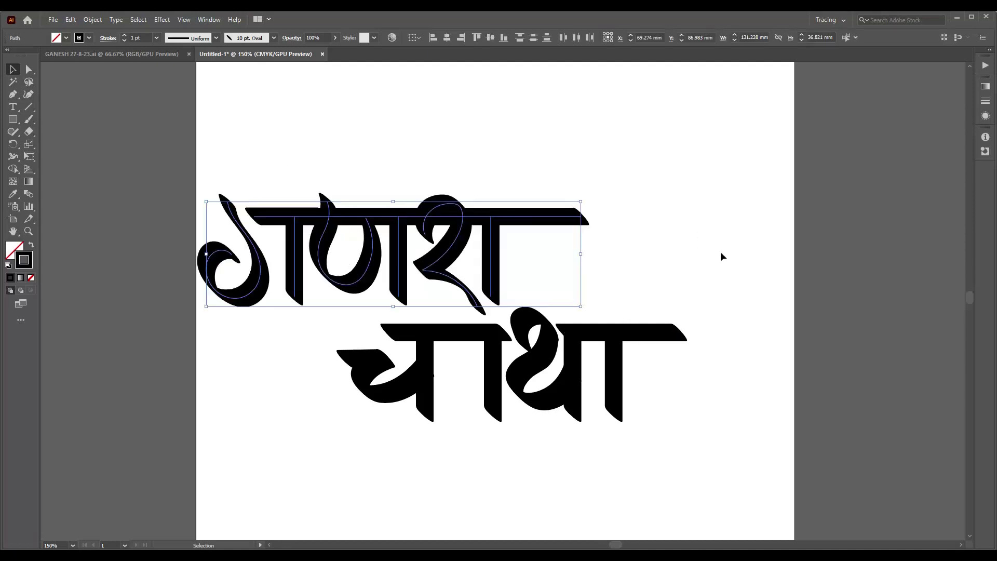
left_click(720, 252)
key("b")
left_click_drag(592, 332, 662, 305)
key("v")
- Select all the lettering and move it right to recentre it on the artboard
key("ctrl+a")
left_click_drag(295, 223, 367, 216)
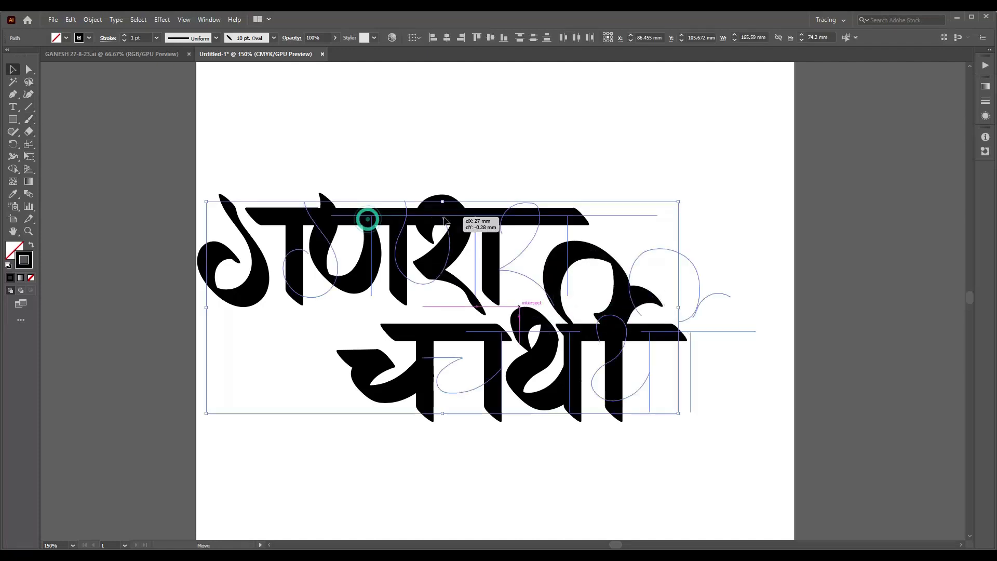
left_click(600, 454)
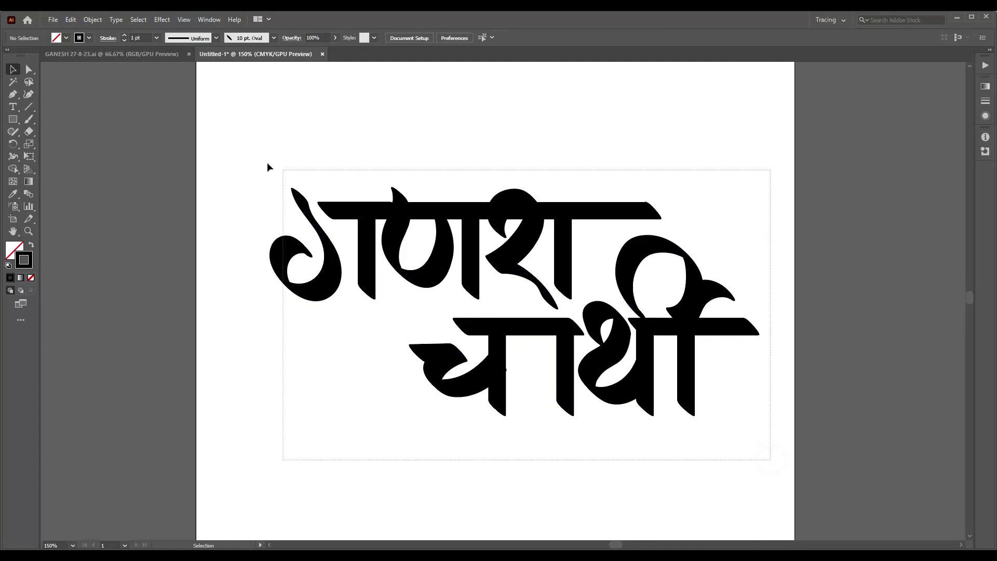
left_click_drag(764, 461, 267, 163)
key("b")
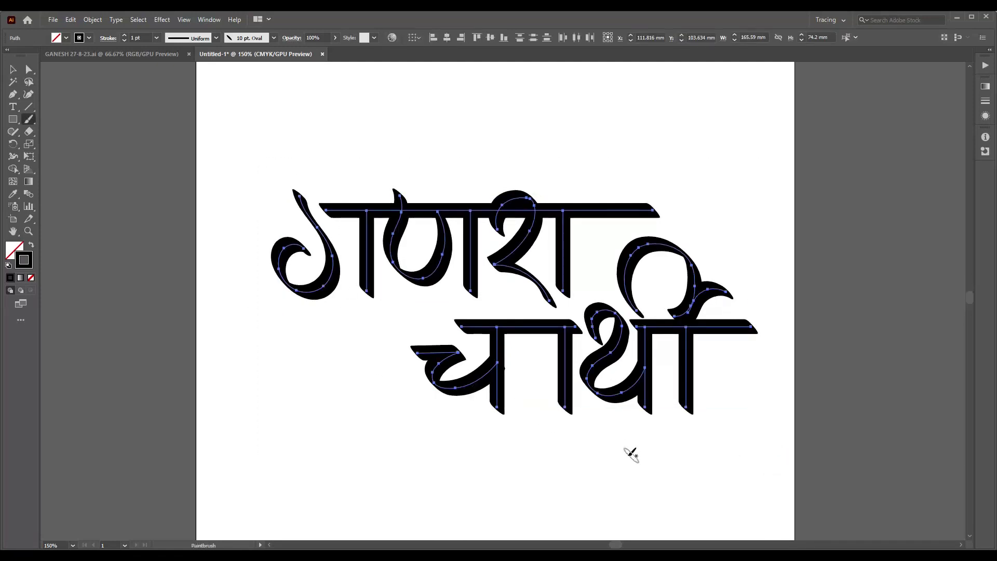
key("v")
left_click(569, 464)
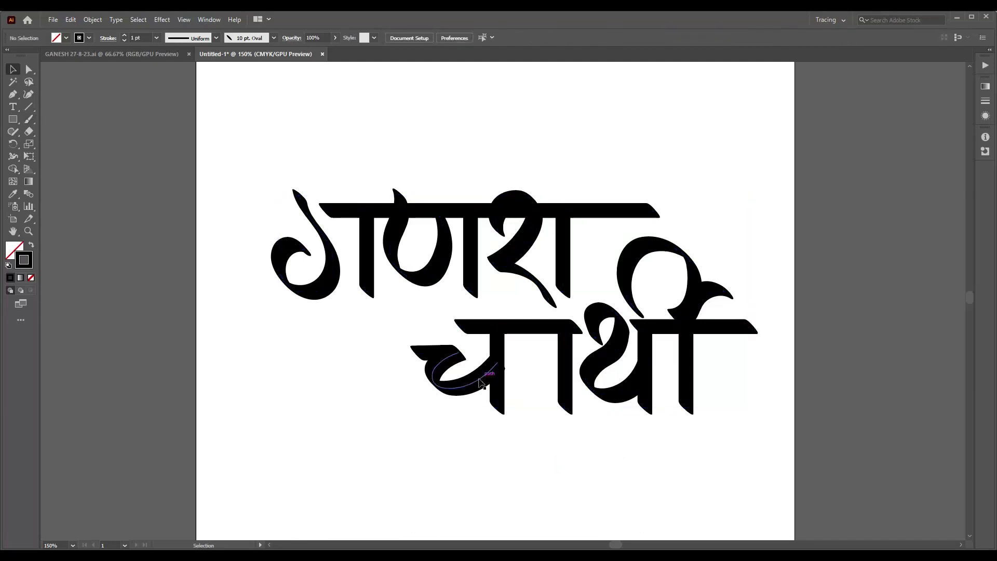
- Reshape the U-shaped stroke by adding an anchor with the Curvature tool
left_click(418, 285)
key("shift+grave")
mouse_move(442, 255)
left_mouse_down()
mouse_move(429, 275)
mouse_move(443, 253)
left_mouse_up()
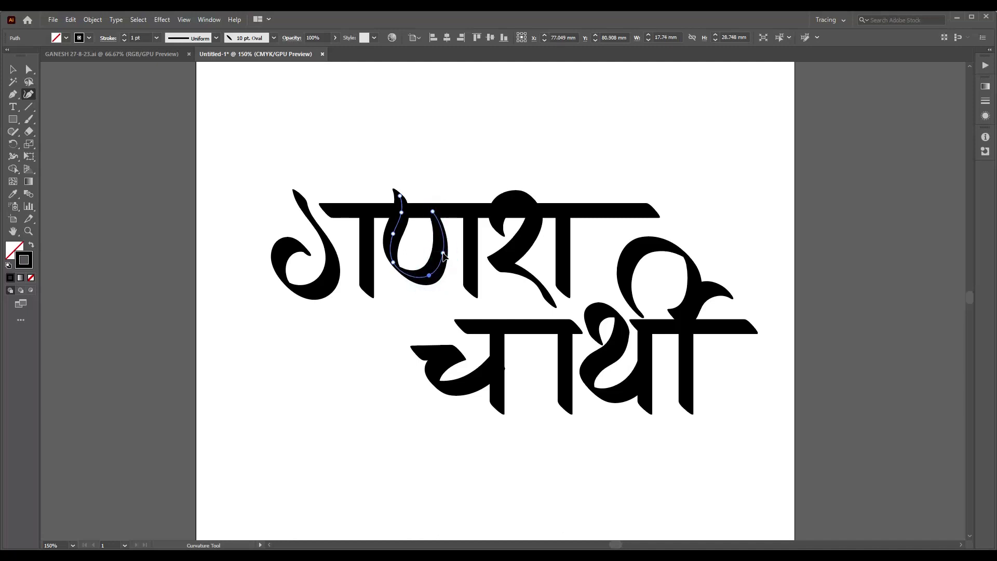
key("v")
left_click(382, 356)
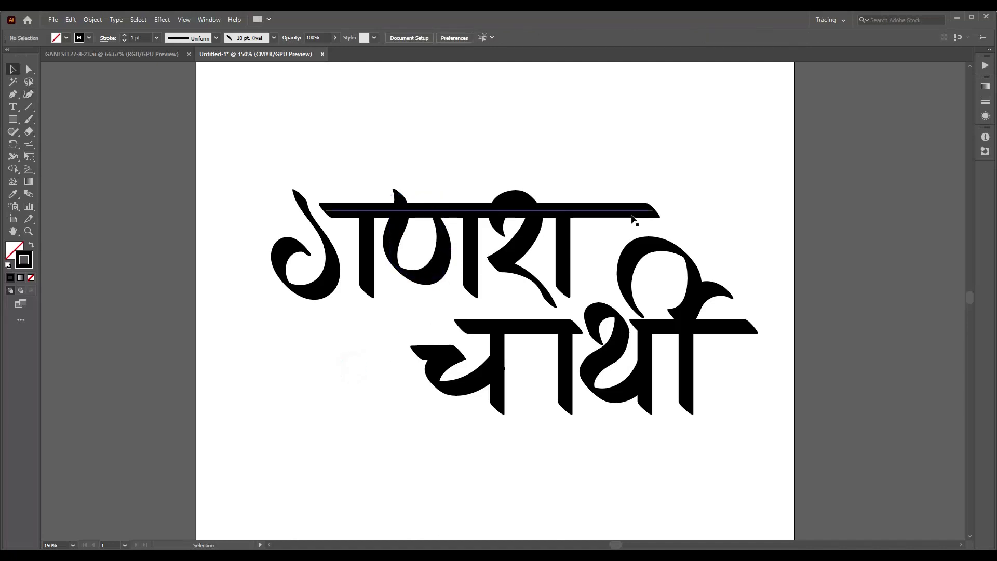
- Shorten the top headline bar and shift it right into the headline
left_click(653, 209)
mouse_move(654, 211)
left_mouse_down()
mouse_move(399, 212)
mouse_move(594, 218)
mouse_move(695, 209)
left_mouse_up()
left_click(349, 350)
key("Right")
key("Right")
key("Right")
key("Right")
key("Right")
key("Right")
left_click(721, 214)
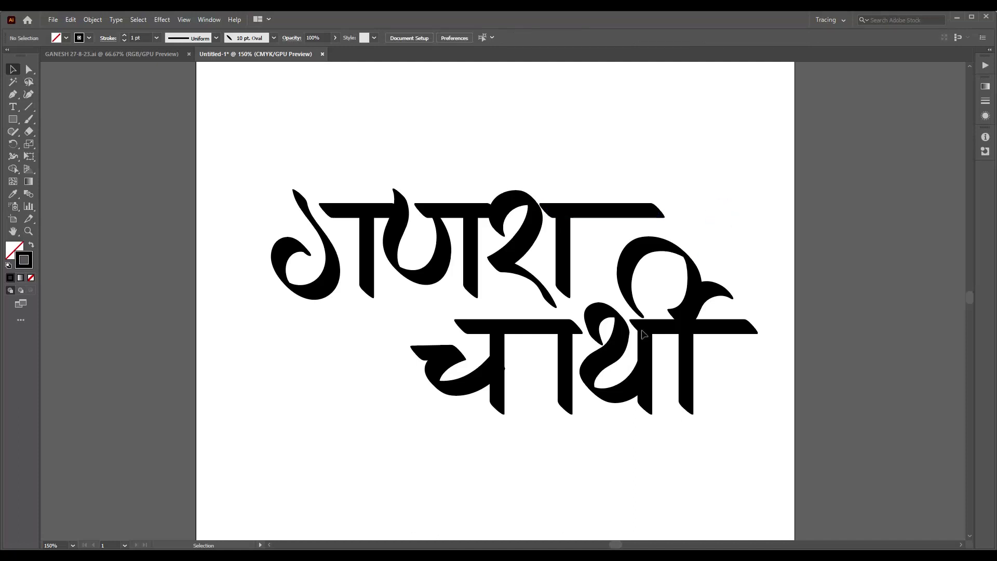
- Reshape the curve of श and nudge the श stem slightly left
left_click(504, 254)
key("shift+grave")
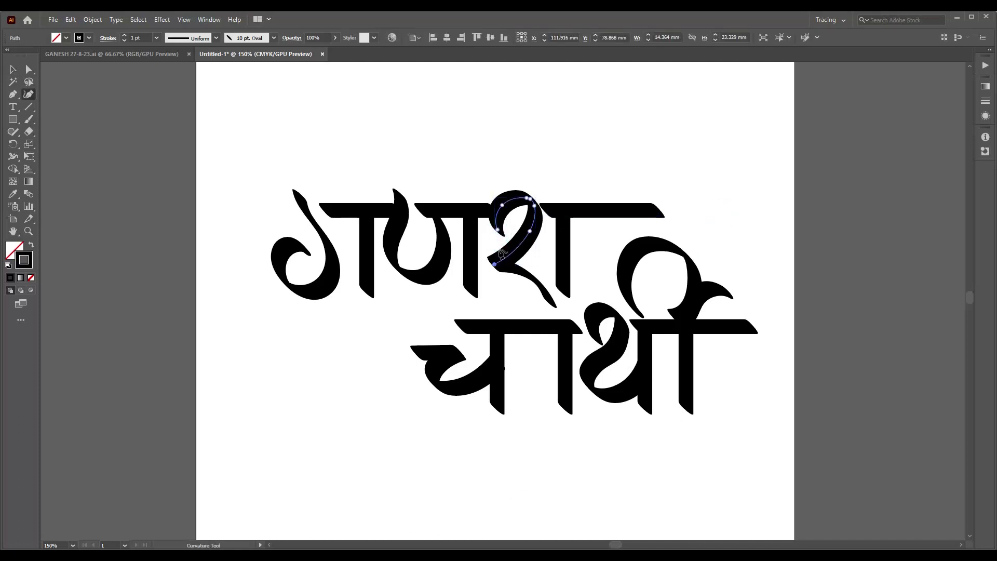
mouse_move(498, 230)
left_mouse_down()
mouse_move(503, 242)
mouse_move(535, 233)
left_mouse_up()
left_click_drag(494, 264, 490, 264)
key("v")
left_click(564, 275)
key("Left")
key("Left")
key("Left")
key("Left")
key("Left")
left_click(692, 456)
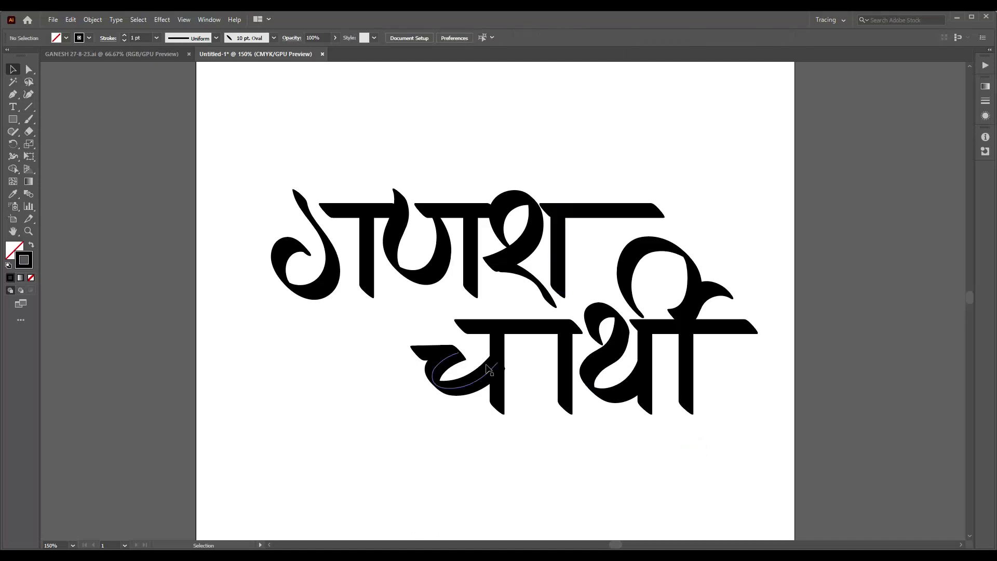
- Nudge the ण stroke and the ग stem slightly right so they align
left_click(423, 270)
key("Right")
key("Right")
key("Right")
key("Right")
key("Right")
key("Right")
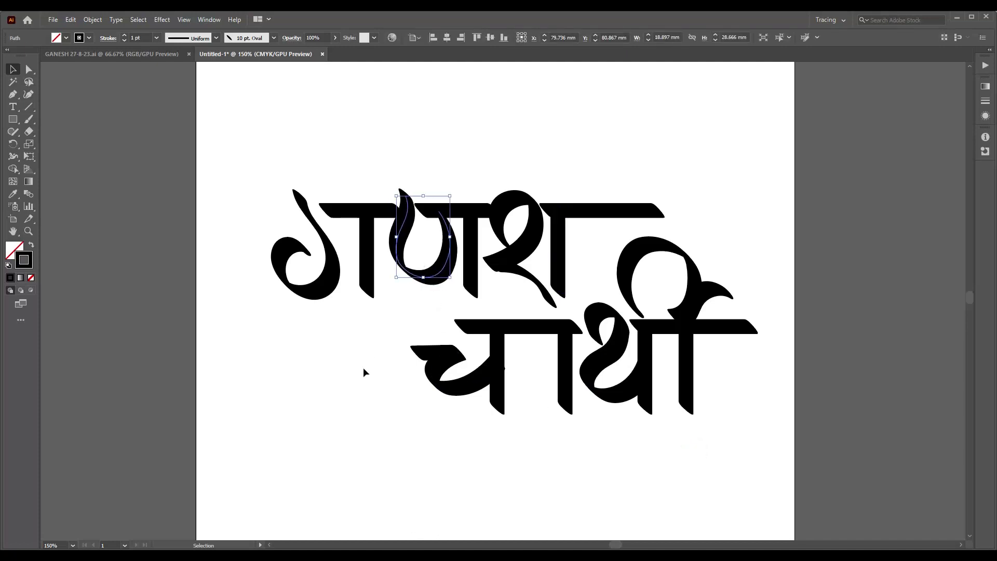
left_click(365, 249)
key("Right")
key("Right")
key("Right")
key("Right")
left_click(357, 360)
- Replace ग's left curve with a new, taller Paintbrush stroke
left_click(330, 286)
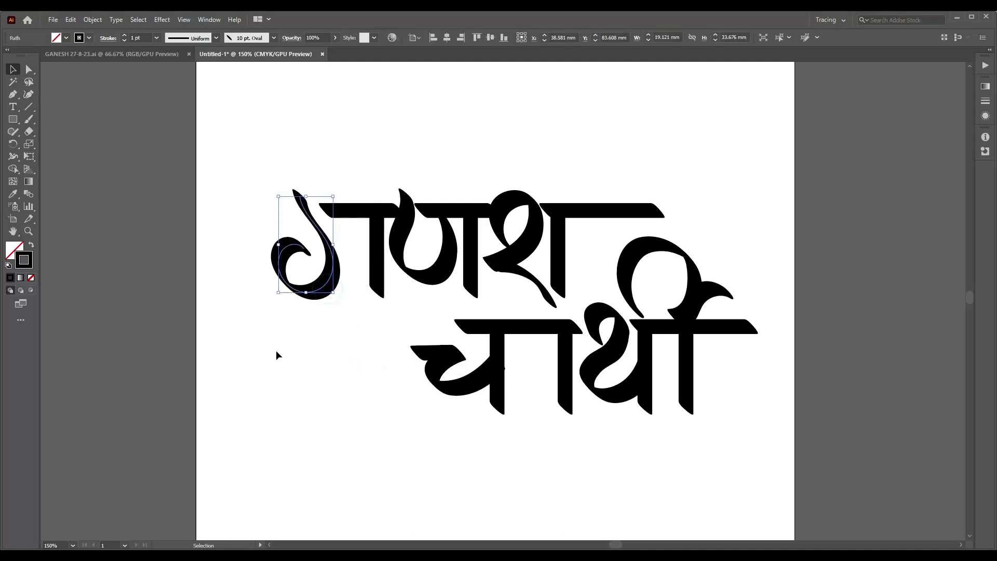
key("Delete")
key("b")
mouse_move(306, 191)
left_mouse_down()
mouse_move(355, 232)
mouse_move(339, 250)
left_mouse_up()
- Reshape the new ग curve, extending its tail tip up-left
key("shift+grave")
left_click_drag(347, 290, 338, 303)
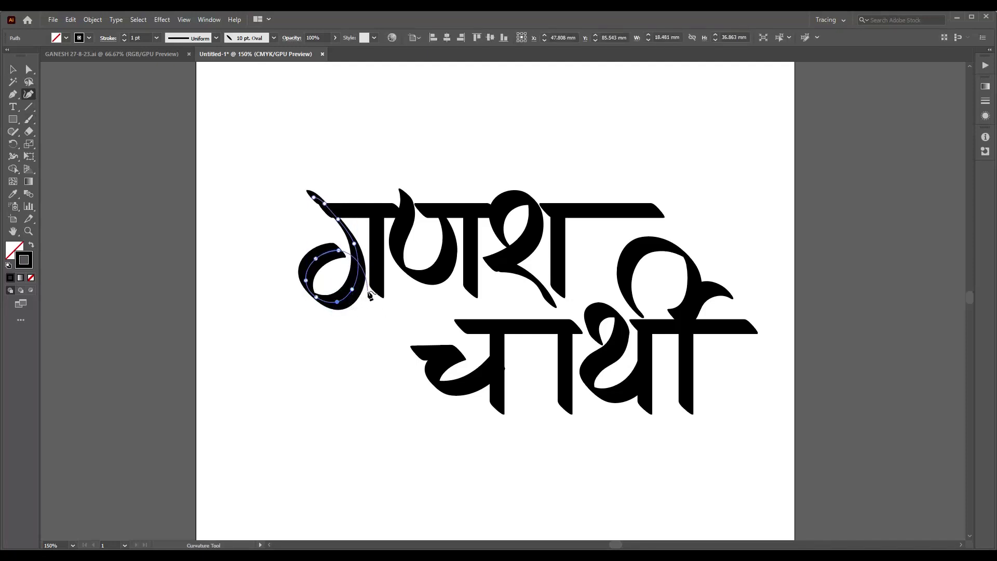
left_click_drag(314, 197, 309, 196)
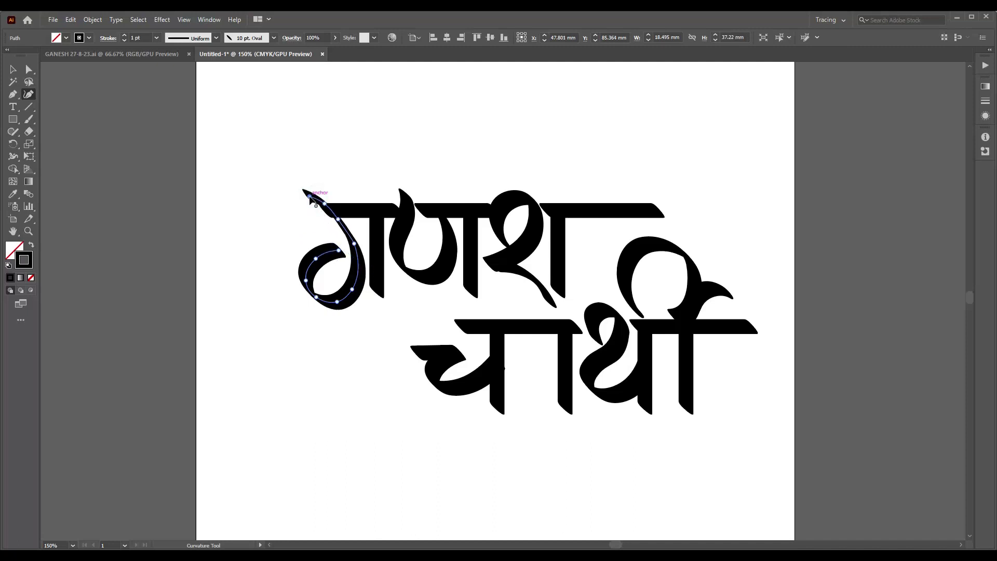
left_click(338, 220)
left_click(357, 243)
- Select the new ग curve and shift it slightly left
key("v")
left_click(329, 372)
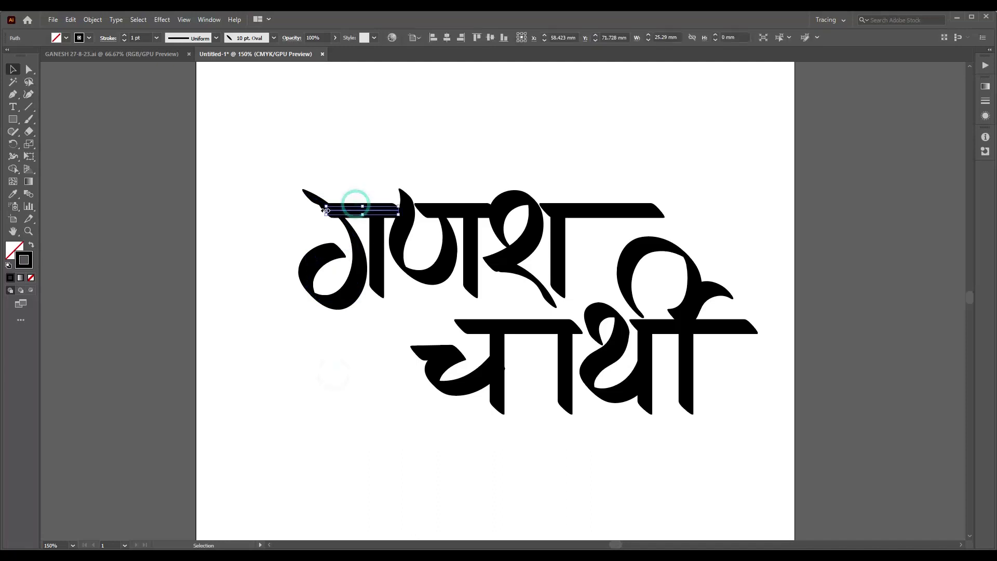
left_click(372, 210)
left_click(369, 352)
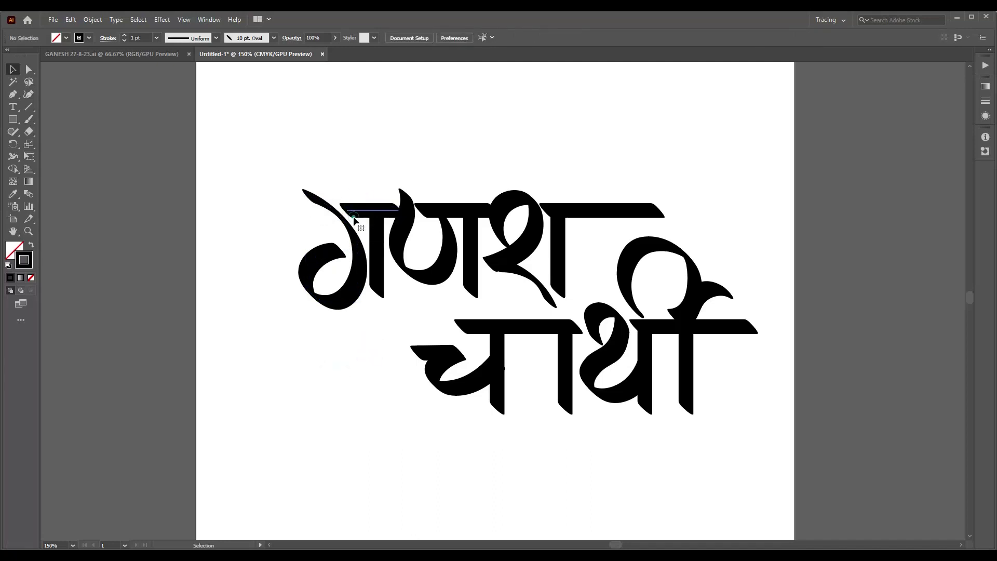
left_click(322, 295)
left_click_drag(321, 295, 320, 294)
left_click(360, 349)
- Nudge the ग curve several steps up and to the left
key("ctrl+z")
key("Left")
key("Up")
key("Up")
key("Up")
key("Up")
key("Up")
key("Up")
key("Up")
key("Up")
key("Up")
key("Up")
key("Up")
key("Up")
key("Left")
key("Left")
key("Up")
key("Up")
key("Left")
key("Up")
key("Left")
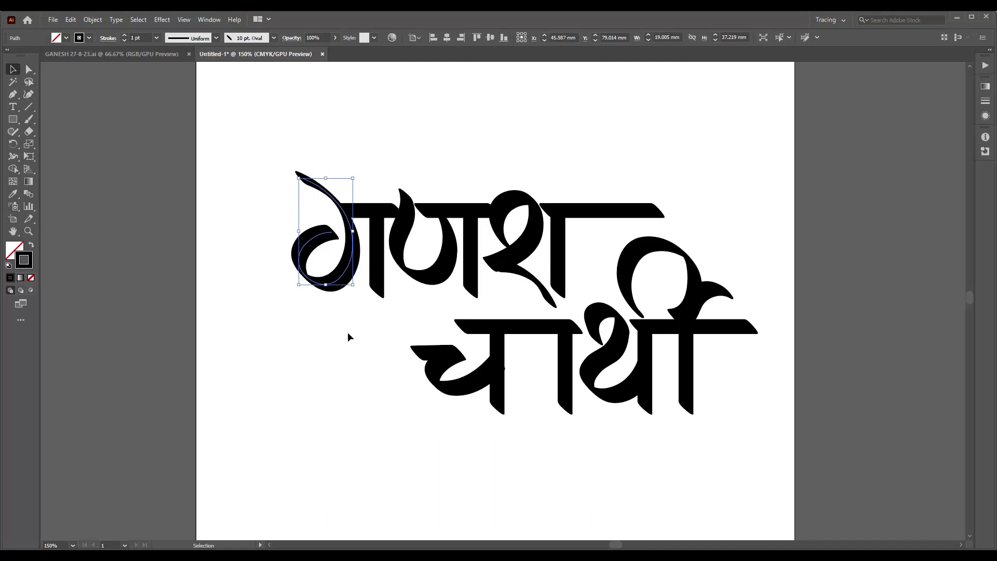
left_click(329, 362)
key("b")
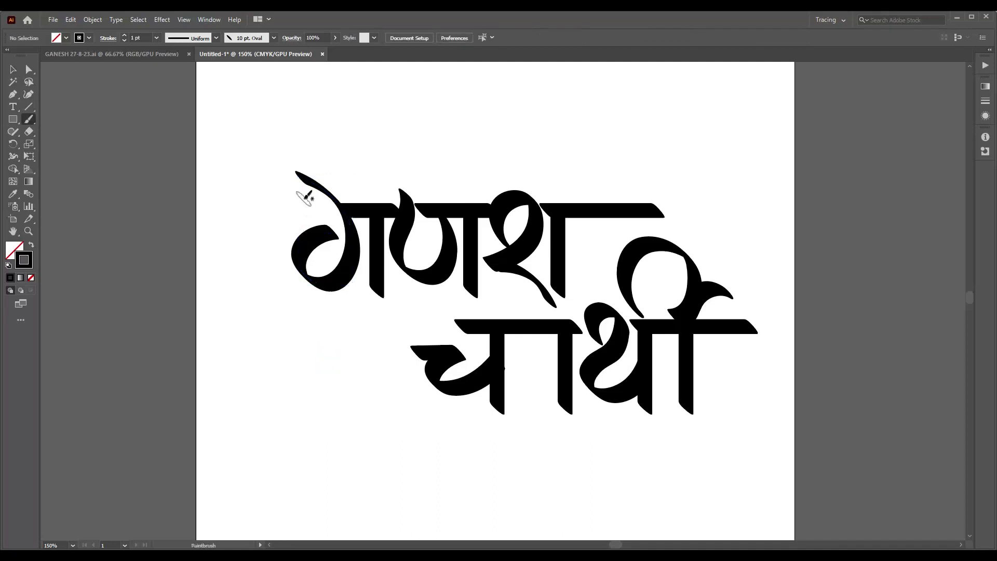
scroll(291, 207, "up", 4)
- Draw a small black ellipse, tilt it, and place it under ग's swash
key("l")
key("shift+x")
mouse_move(289, 196)
left_mouse_down()
mouse_move(343, 218)
mouse_move(322, 193)
left_mouse_up()
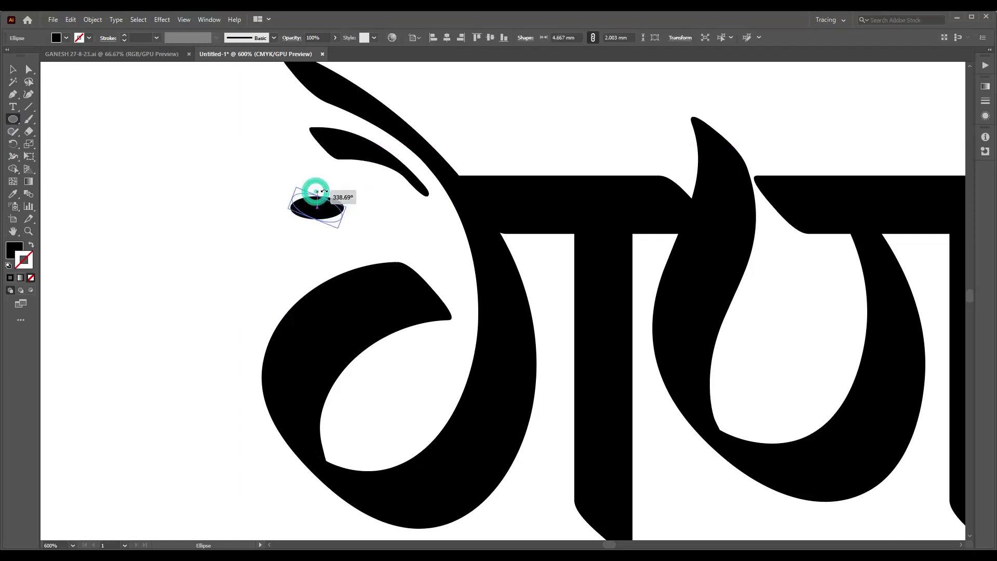
left_click(381, 238)
left_click(521, 304)
key("v")
left_click_drag(323, 215, 381, 190)
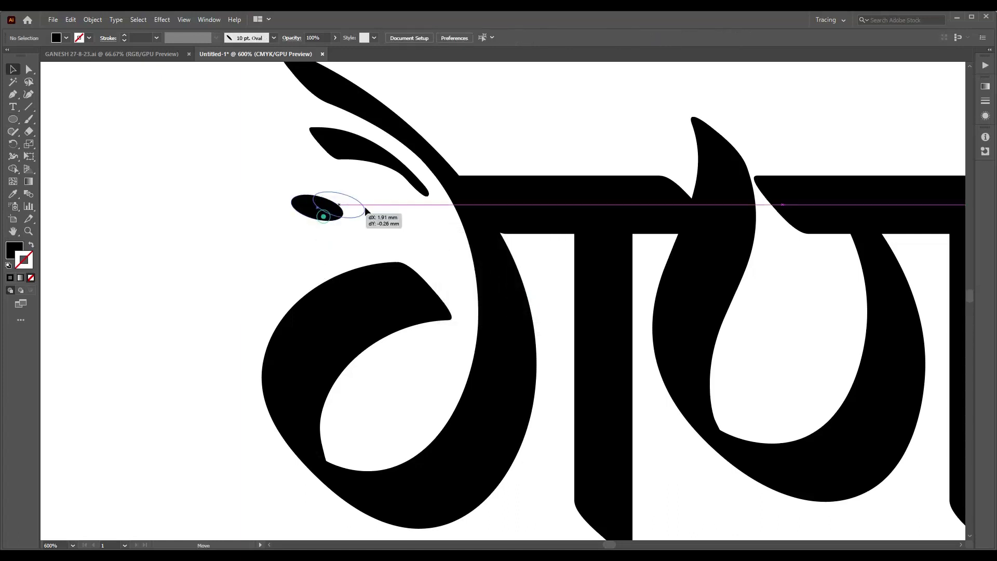
left_click(354, 242)
left_click(383, 194)
left_click(368, 221)
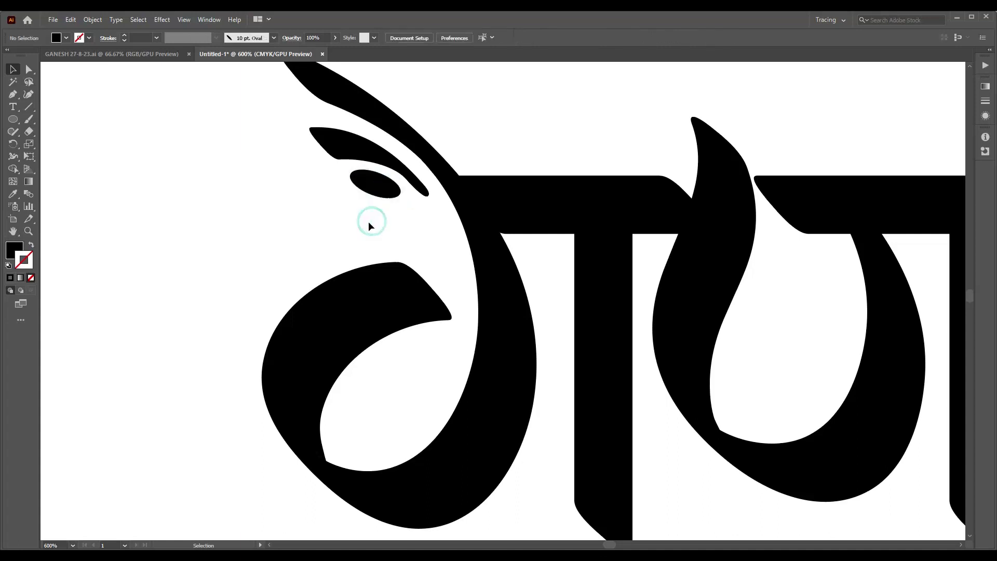
- Nudge the lower word up and slightly left
key("ctrl+0")
left_click(399, 417)
key("Up")
key("Up")
key("Up")
key("Up")
key("Up")
key("Up")
key("Up")
key("Up")
key("Up")
key("Up")
key("Up")
key("Left")
key("Left")
key("Left")
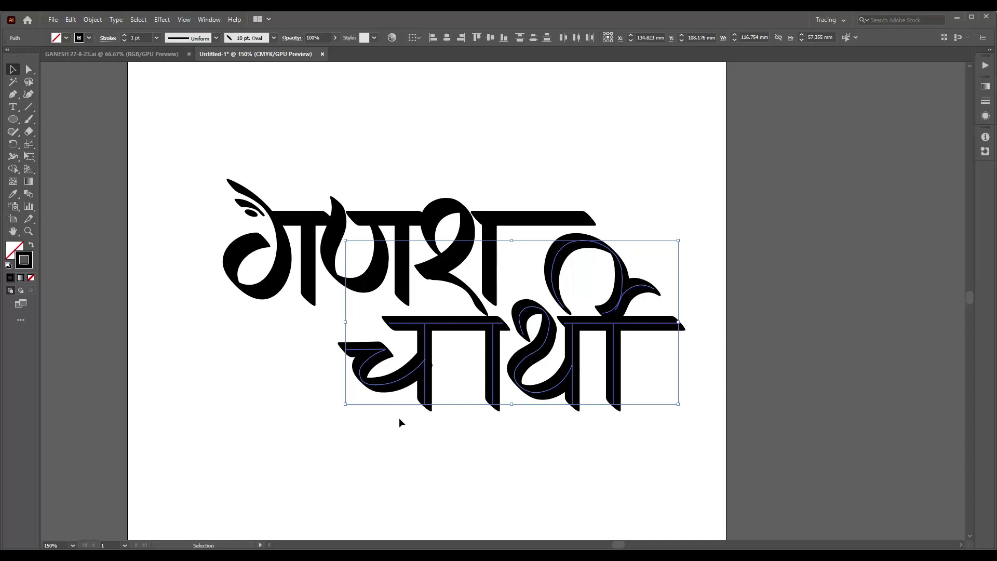
key("Up")
key("Up")
key("Up")
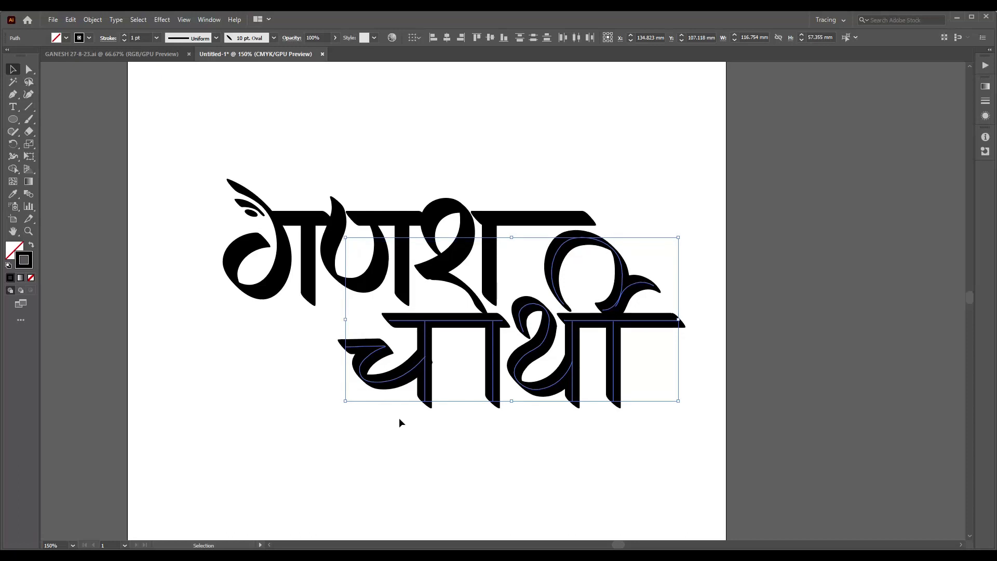
- Shorten the गणेश headline from its right end
left_click(485, 450)
left_click(550, 219)
left_click_drag(590, 218, 521, 220)
left_click(663, 218)
- Paint the त stroke and an arcing swash above गणेश, giving त a sweeping tail
key("b")
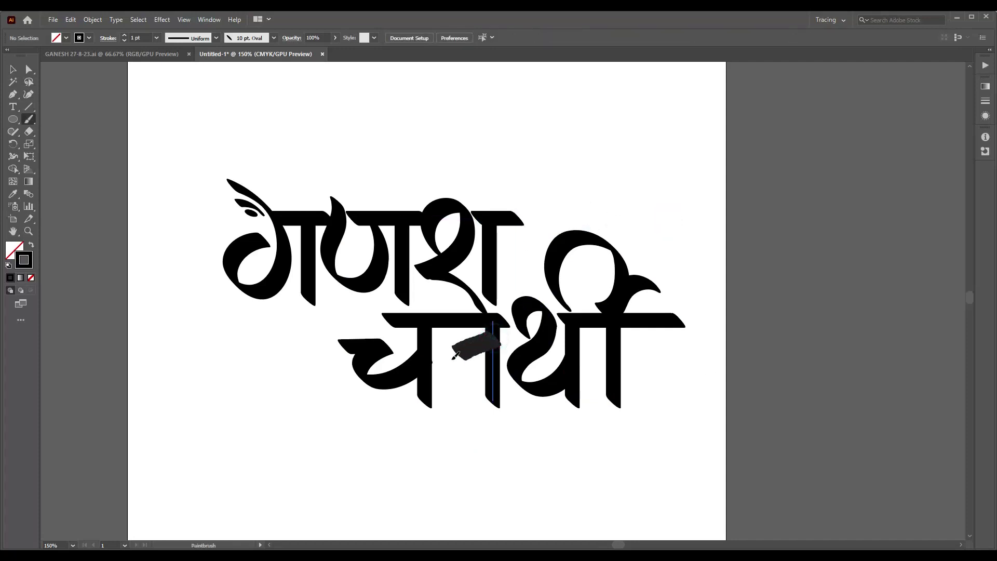
mouse_move(506, 325)
left_mouse_down()
mouse_move(469, 403)
mouse_move(335, 399)
left_mouse_up()
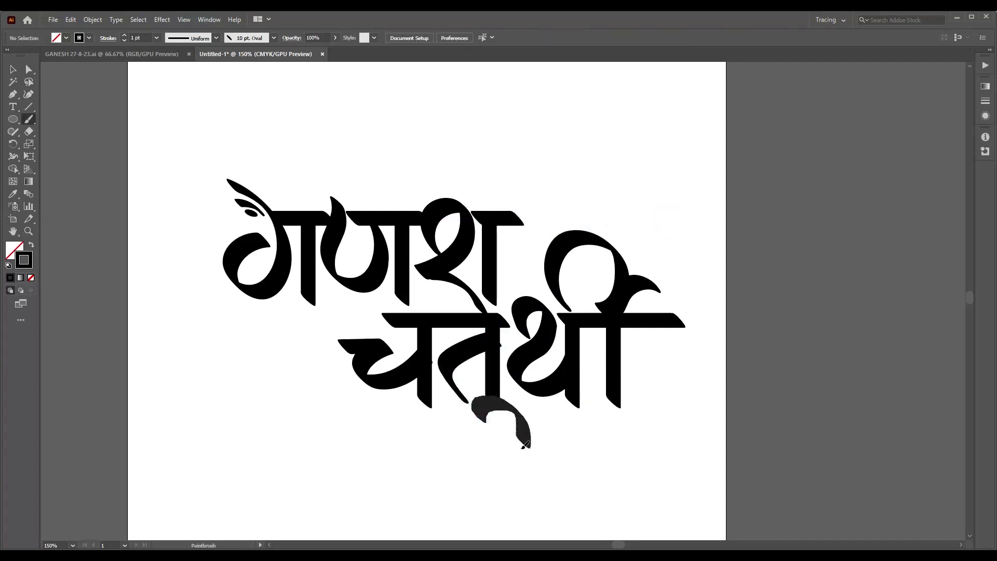
left_click_drag(248, 137, 414, 204)
key("shift+asciitilde")
left_click(470, 365)
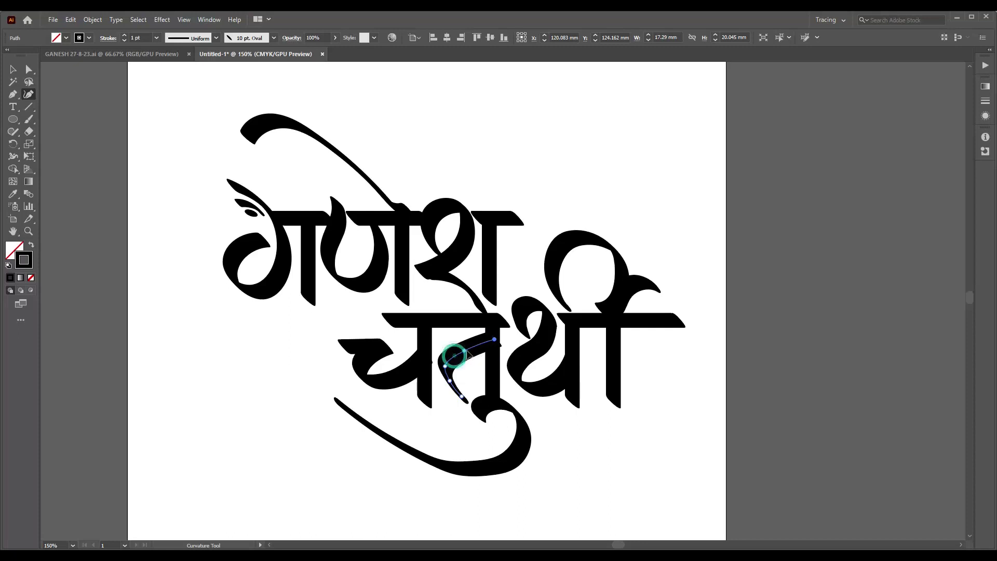
left_click_drag(454, 356, 467, 345)
key("ctrl+z")
left_click_drag(462, 397, 470, 404)
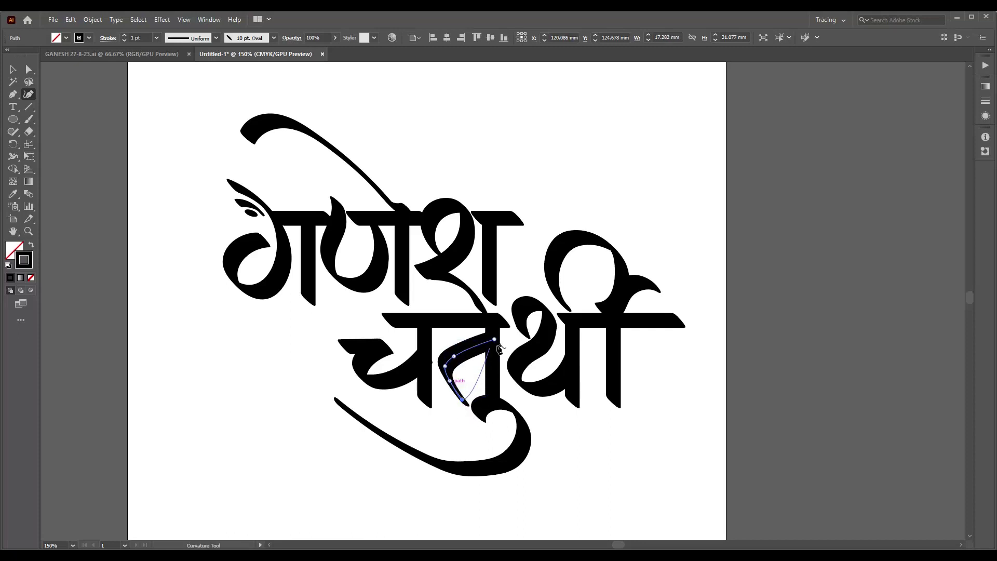
left_click(469, 342)
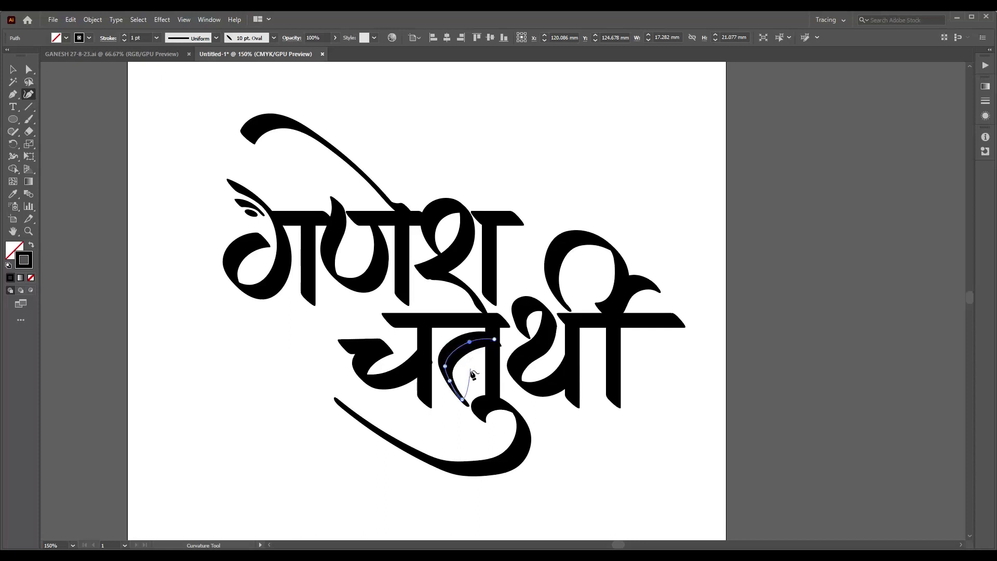
key("ctrl+z")
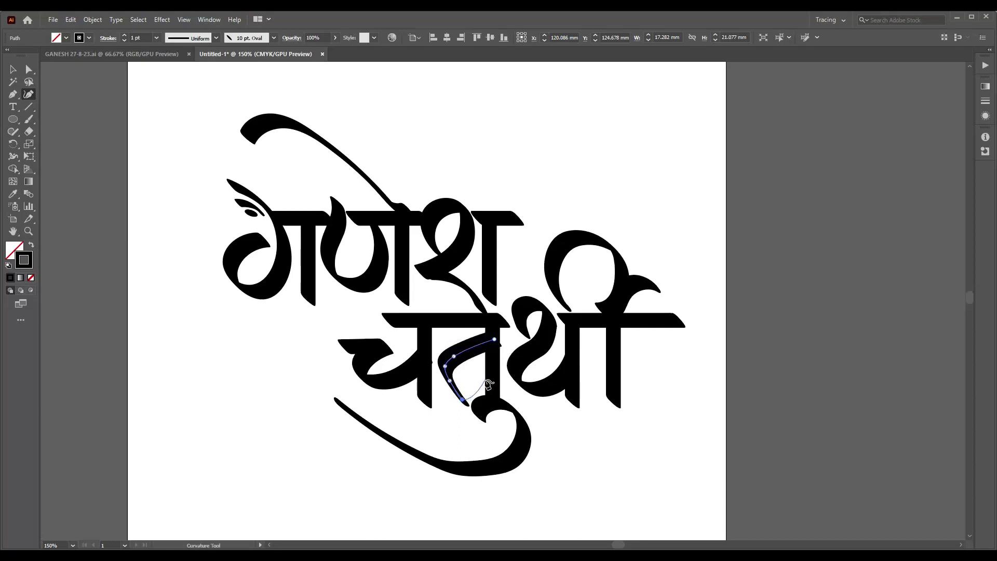
- Nudge the थी strokes slightly left
key("v")
left_click(591, 454)
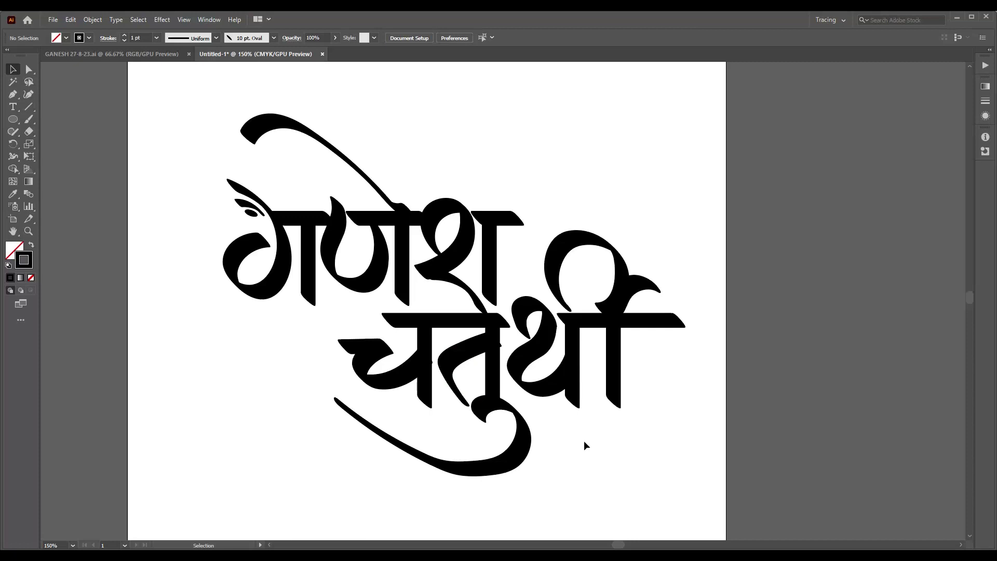
left_click_drag(497, 494, 546, 437)
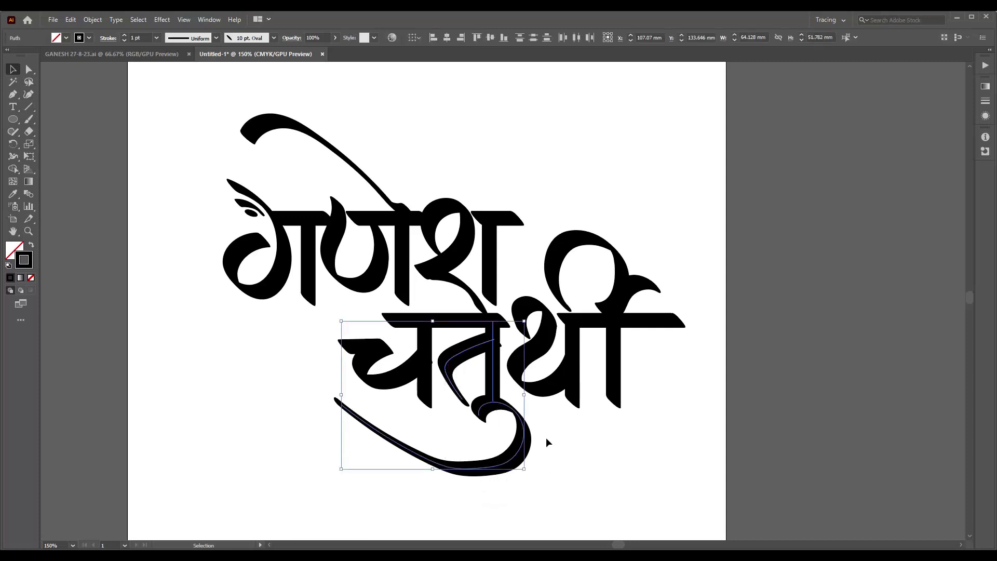
left_click(601, 466)
left_click_drag(679, 437, 564, 258)
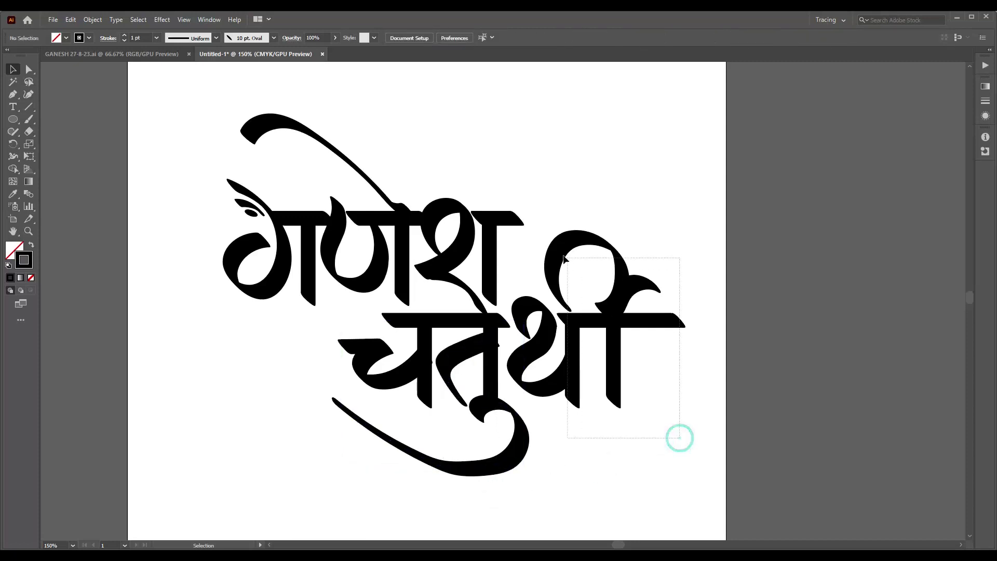
key("Left")
key("Left")
key("Left")
key("Left")
left_click(677, 438)
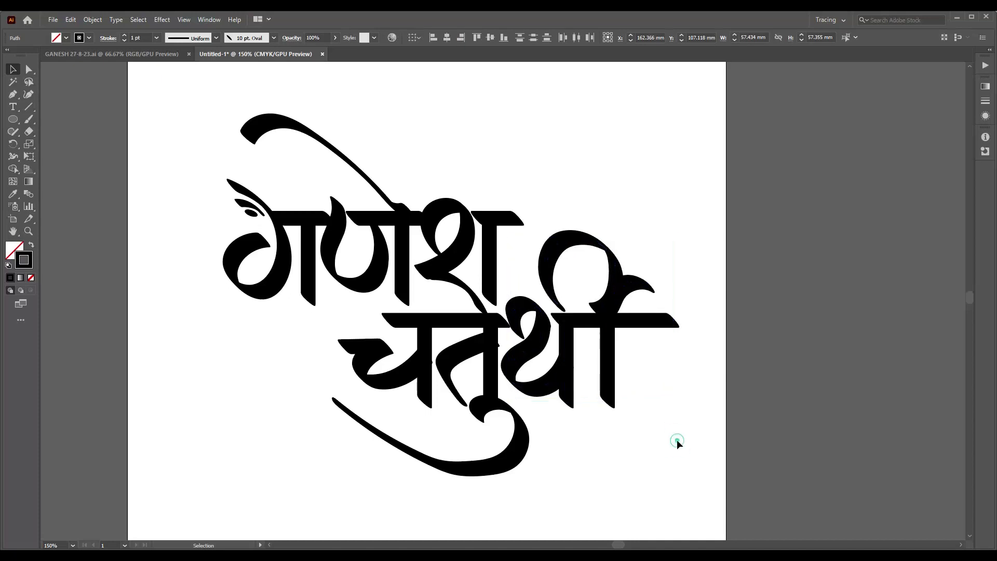
- Lengthen the curved tail of श and bend it into a smoother curve
left_click(481, 303)
scroll(461, 266, "up", 3)
left_click_drag(497, 386, 490, 382)
key("shift+grave")
left_click_drag(490, 382, 497, 372)
left_click_drag(353, 293, 340, 291)
left_click_drag(413, 330, 425, 317)
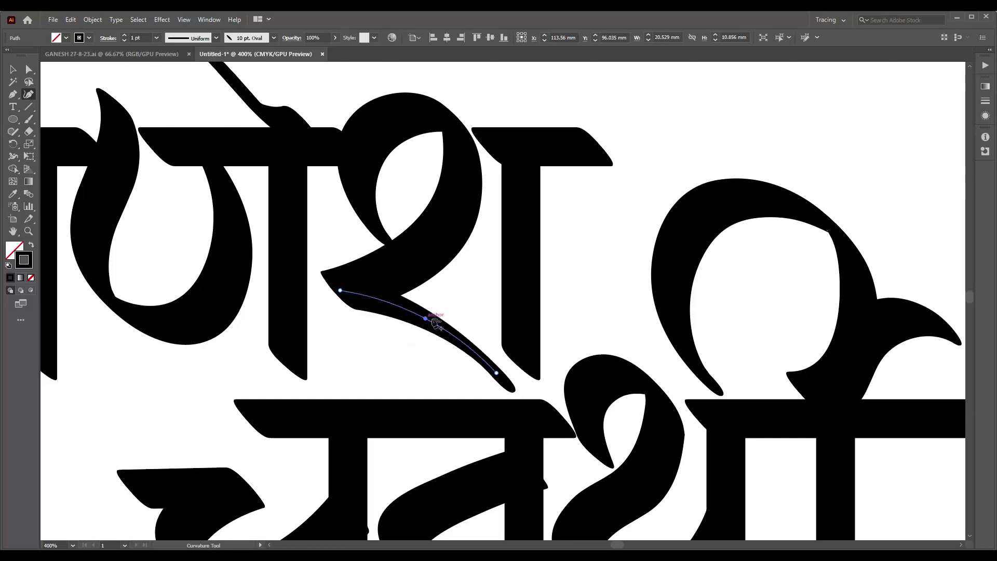
left_click_drag(497, 373, 488, 378)
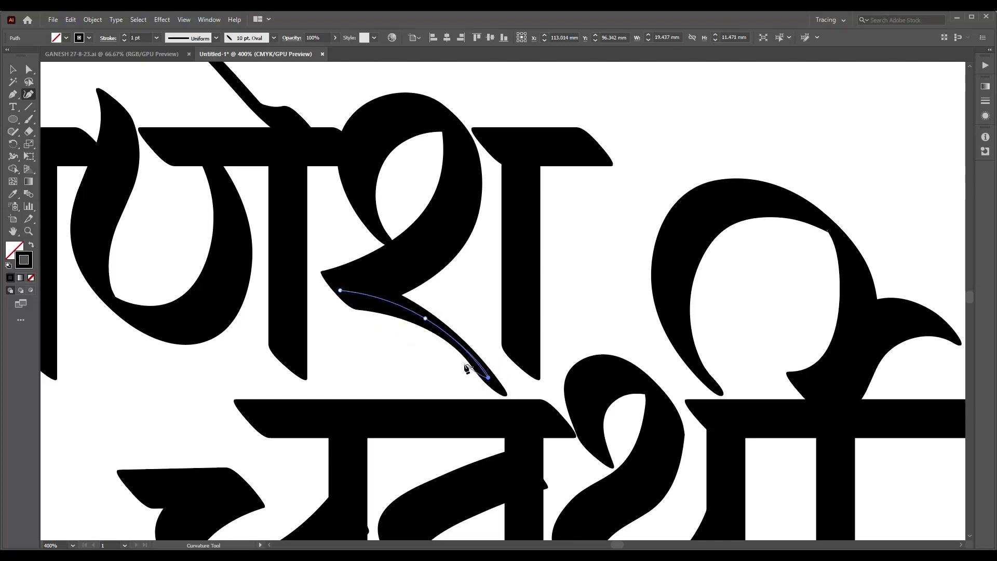
key("ctrl+0")
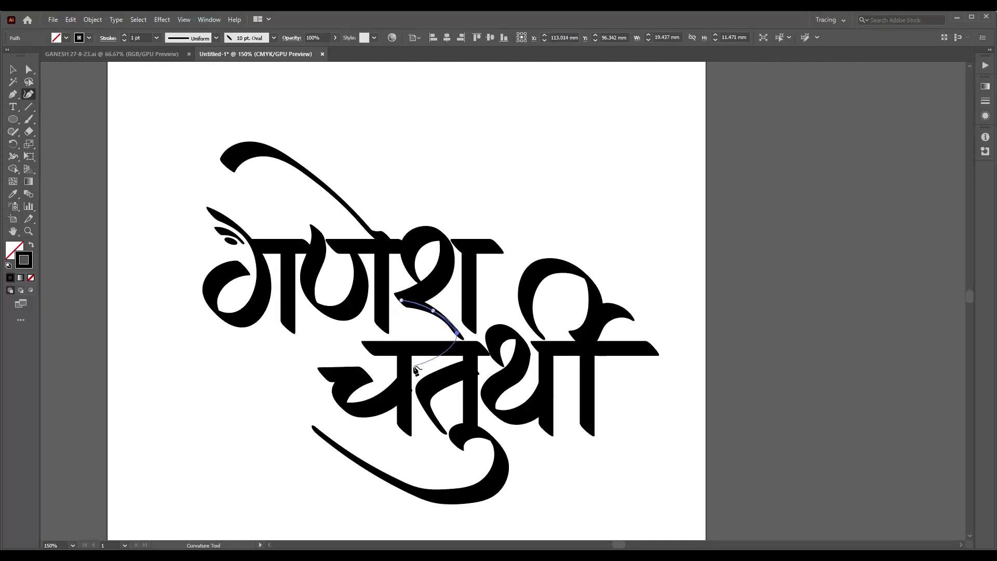
- Nudge the थी stem left and shorten the थी headline from its right end
key("v")
left_click(585, 395)
key("Left")
key("Left")
key("Left")
left_click(659, 349)
left_click_drag(662, 351, 614, 352)
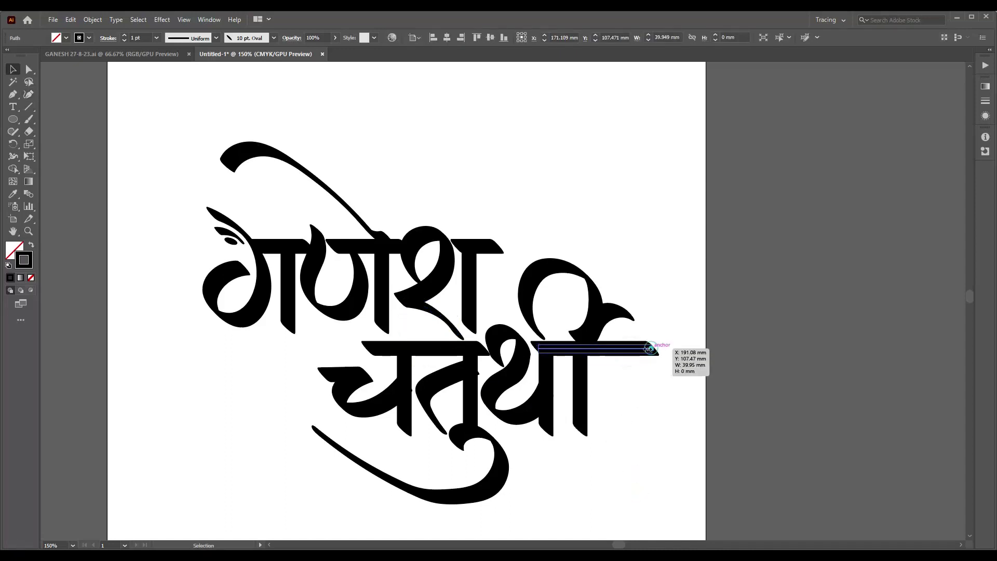
left_click(637, 410)
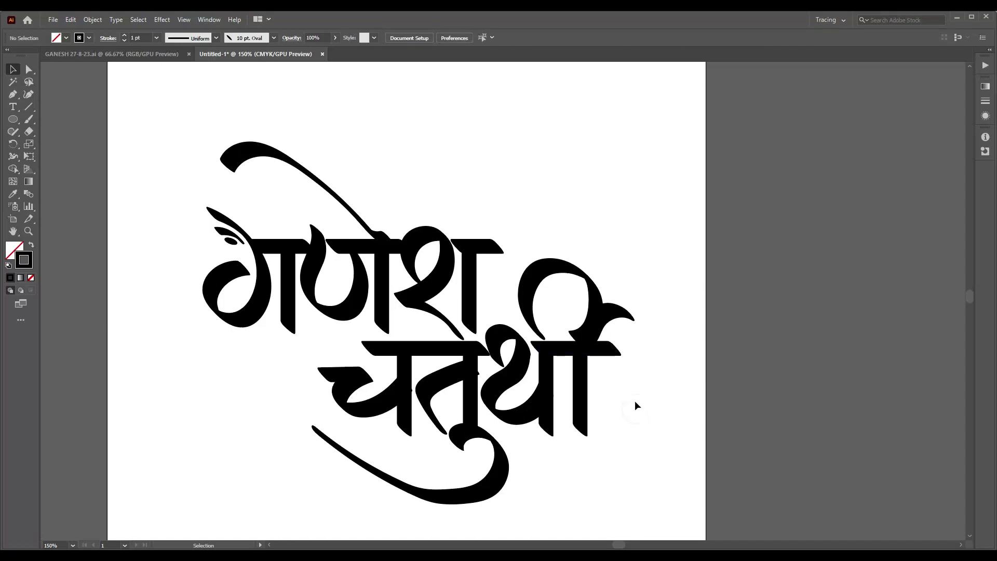
key("ctrl+minus")
key("ctrl+plus")
- Paint two thin vertical brush strokes side by side left of the lettering
key("ctrl+minus")
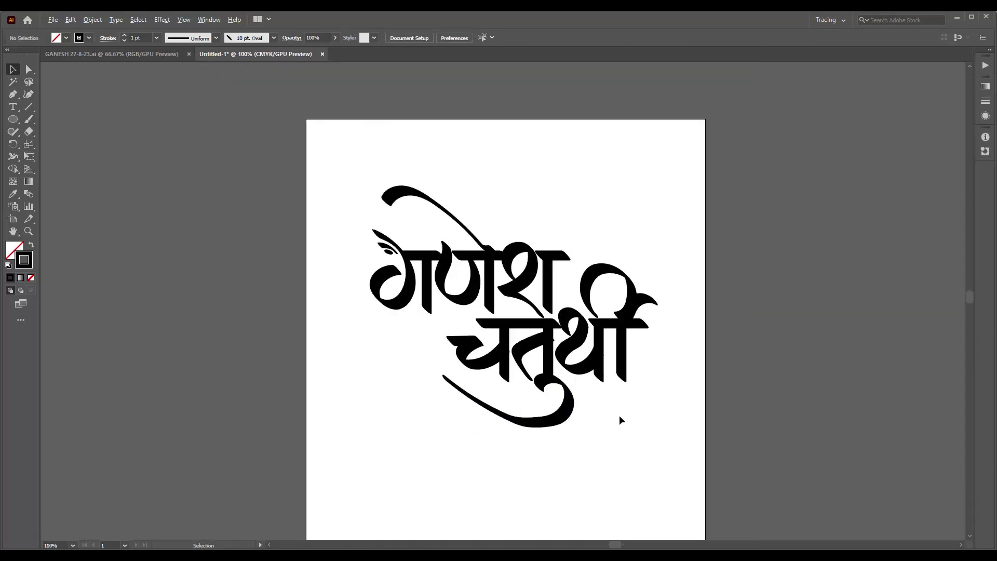
key("b")
left_click_drag(335, 210, 338, 395)
key("v")
left_click(341, 389)
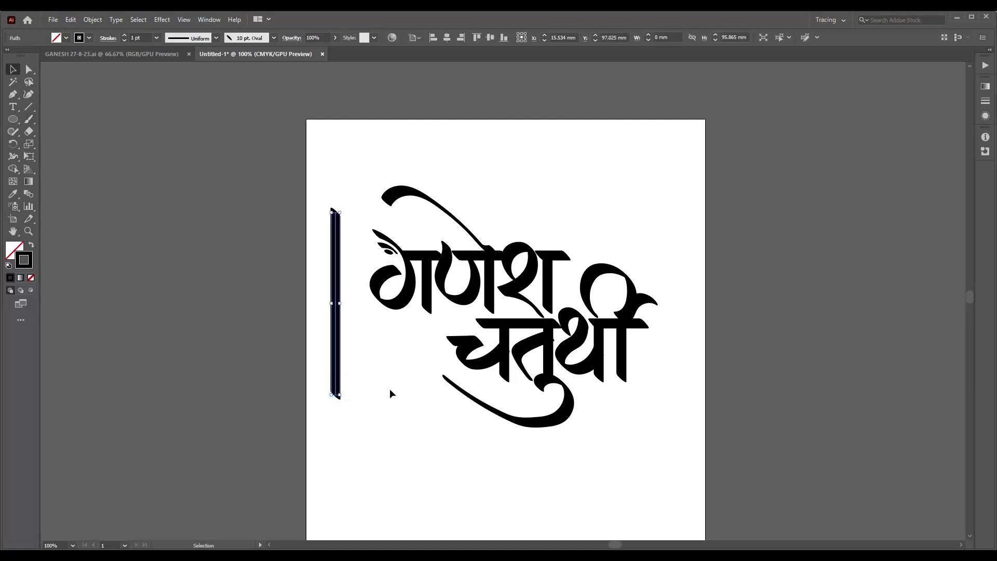
key("b")
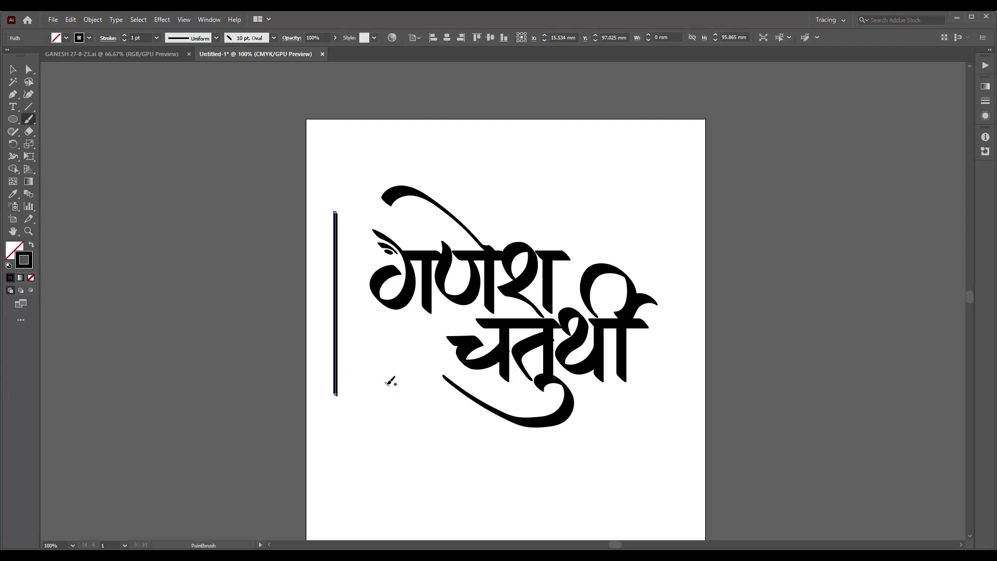
left_click_drag(342, 212, 342, 394)
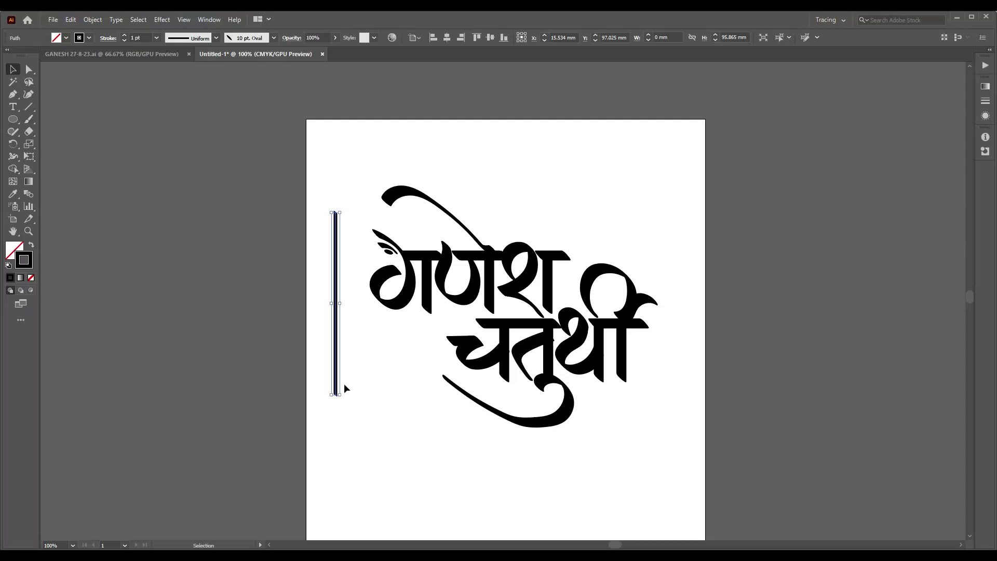
key("v")
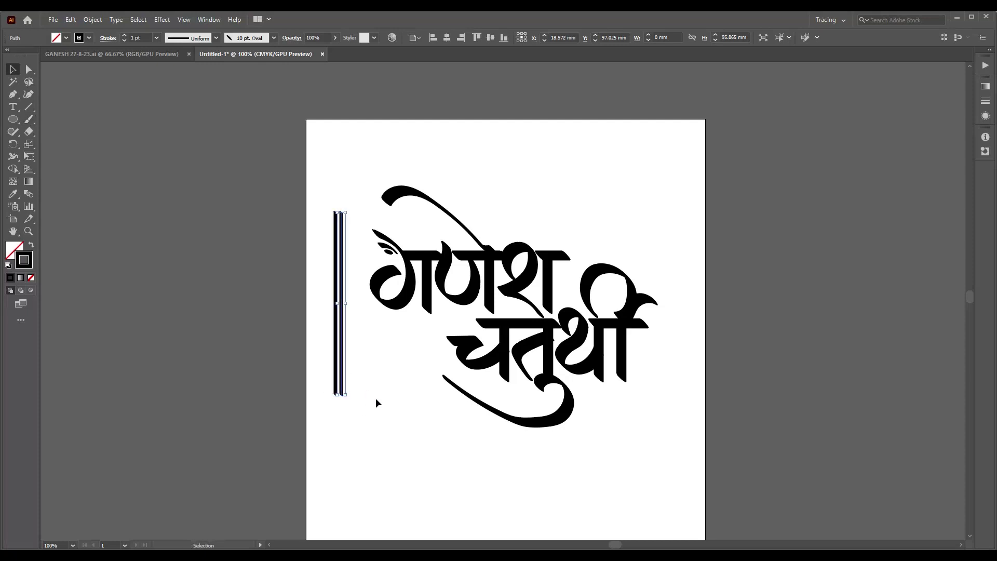
left_click(391, 425)
- Copy the pair of bars to the right side and nudge the left pair right
mouse_move(318, 188)
left_mouse_down()
mouse_move(344, 394)
mouse_move(358, 424)
left_mouse_up()
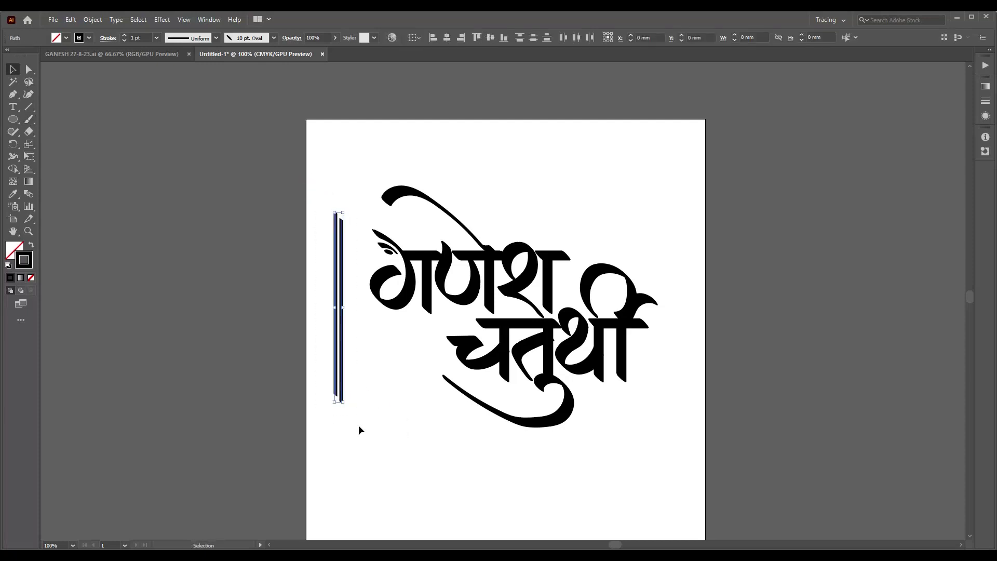
left_click_drag(343, 383, 684, 383)
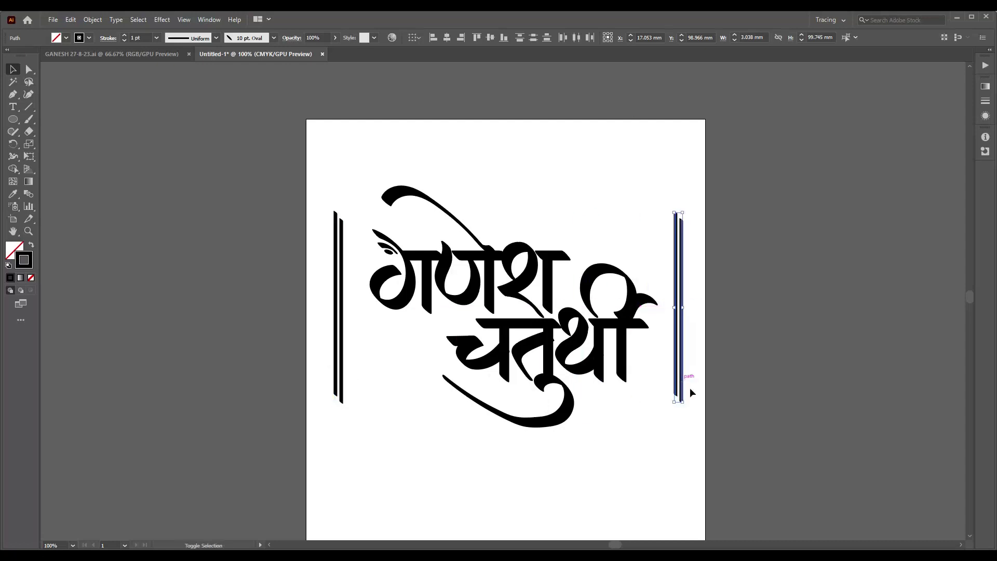
left_click(680, 441)
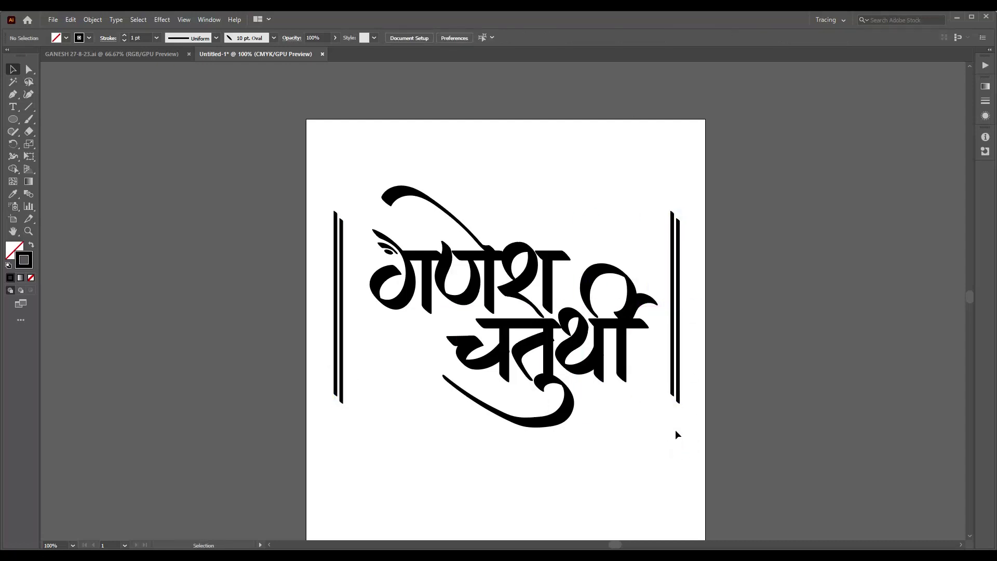
left_click_drag(312, 180, 362, 437)
key("Right")
key("Right")
key("Right")
key("Right")
key("Right")
key("Right")
- Colour the outer left bar yellow and the inner left bar orange
left_click(391, 446)
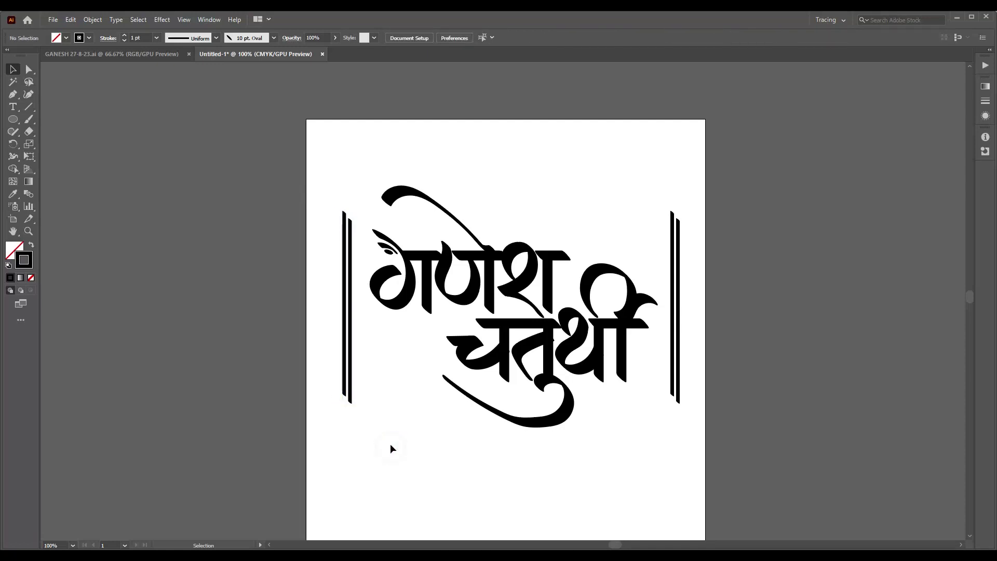
left_click(342, 392)
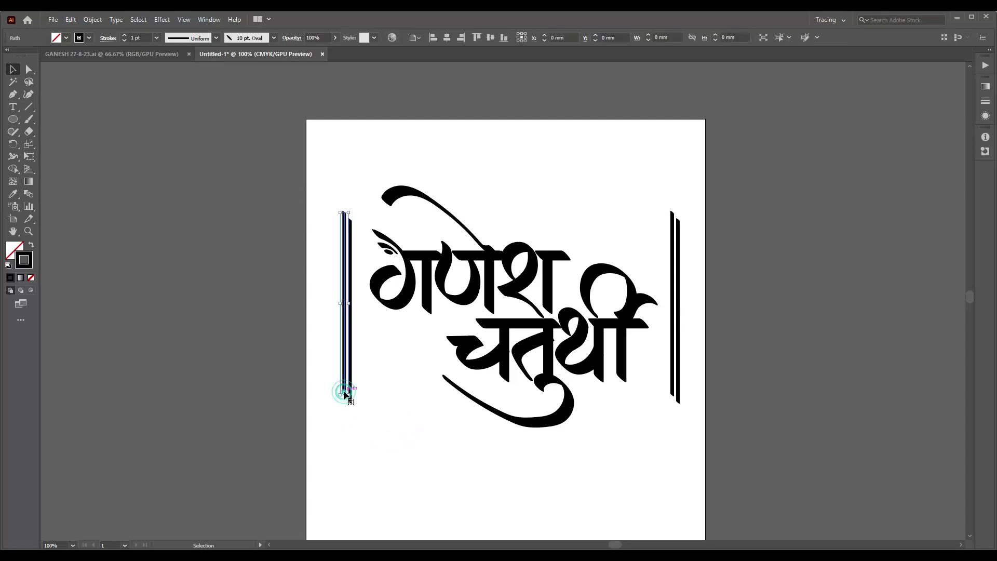
left_click(30, 245)
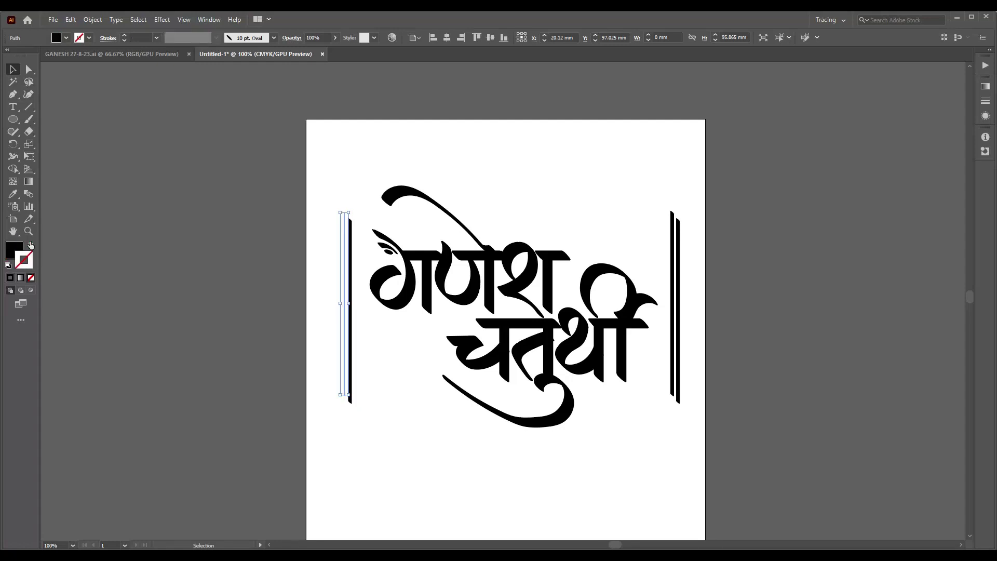
left_click(79, 39)
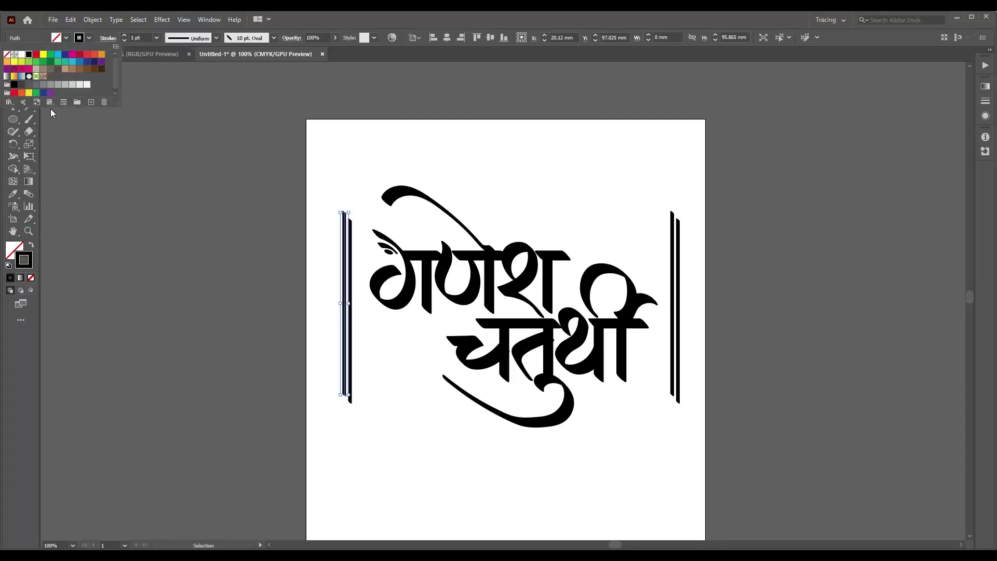
left_click(29, 93)
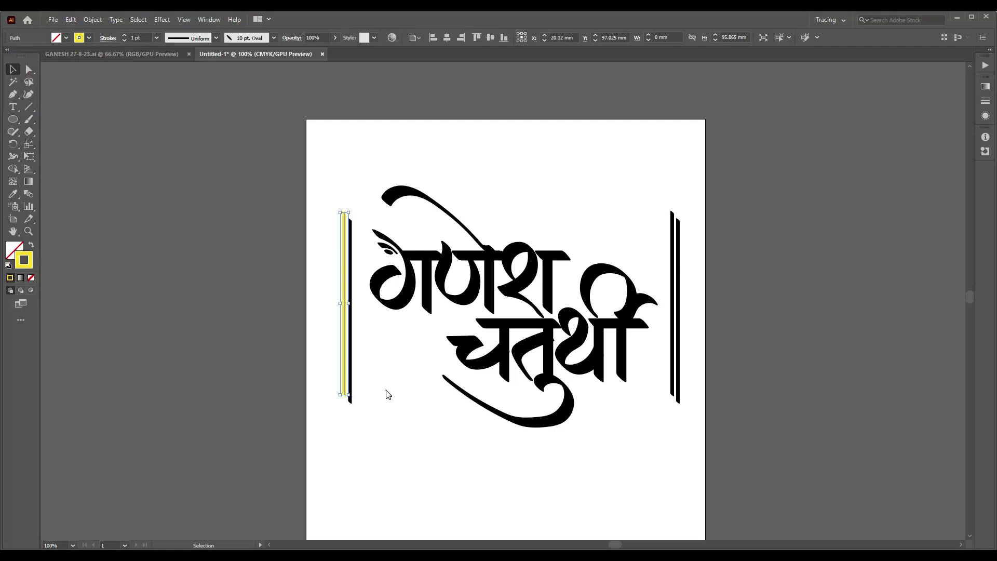
left_click(352, 399)
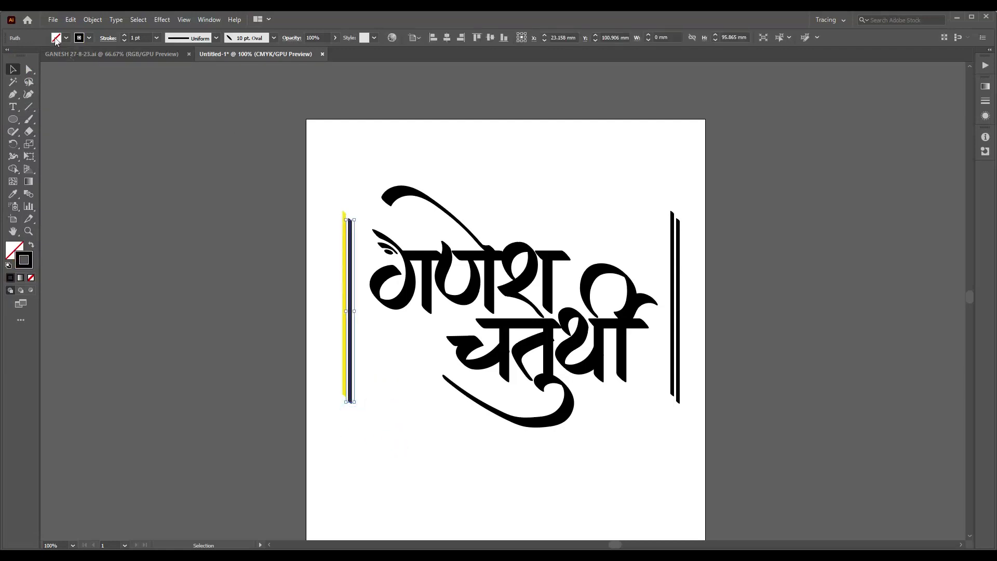
left_click(88, 38)
left_click(101, 55)
left_click(405, 441)
left_click(412, 462)
- Delete the right-side black bars and change the inner left bar to crimson
left_click_drag(653, 187, 718, 426)
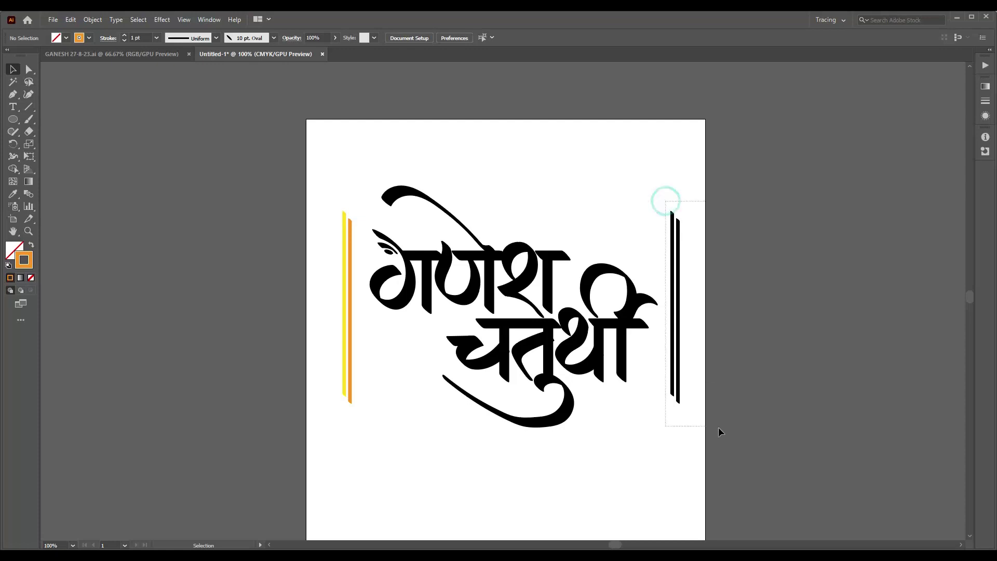
key("Delete")
left_click(351, 399)
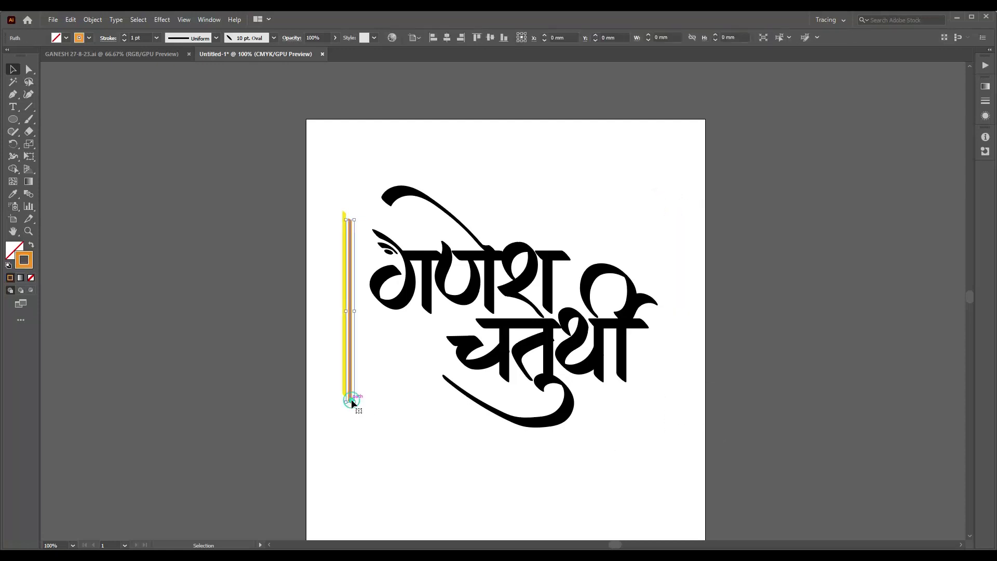
left_click(89, 38)
left_click(79, 56)
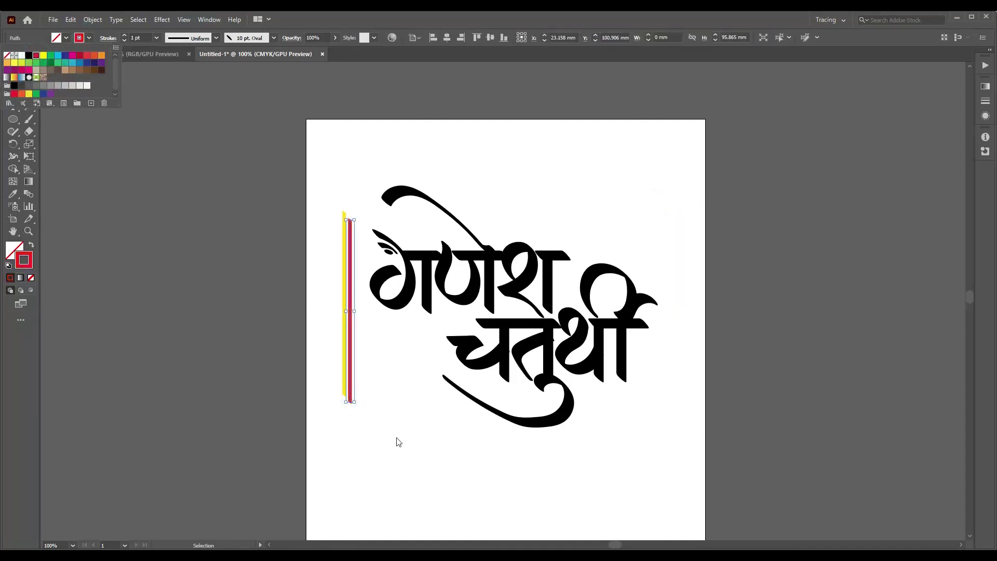
left_click(394, 442)
- Copy the yellow and crimson bar pair to the right side
left_click_drag(326, 203, 359, 425)
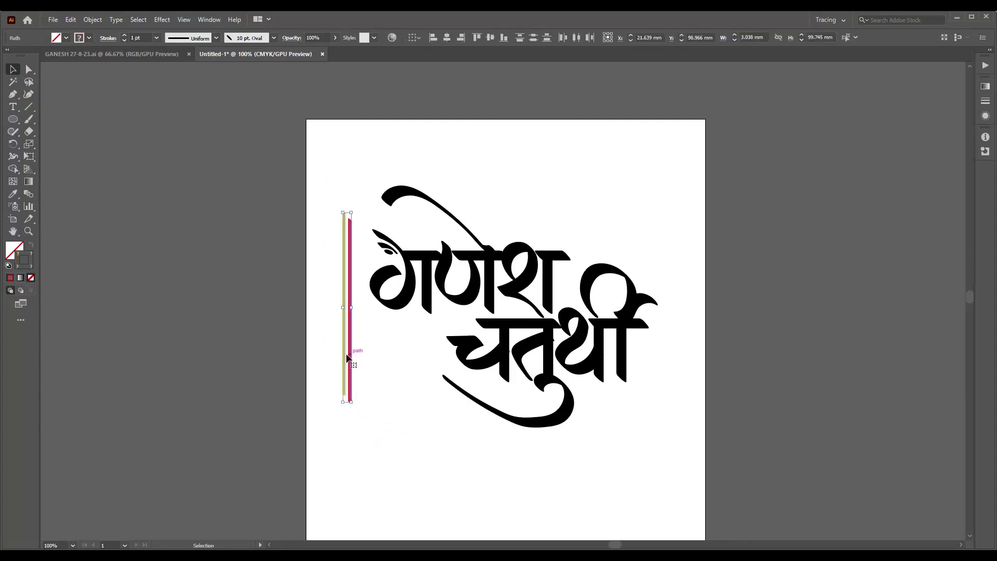
left_click_drag(347, 358, 671, 358)
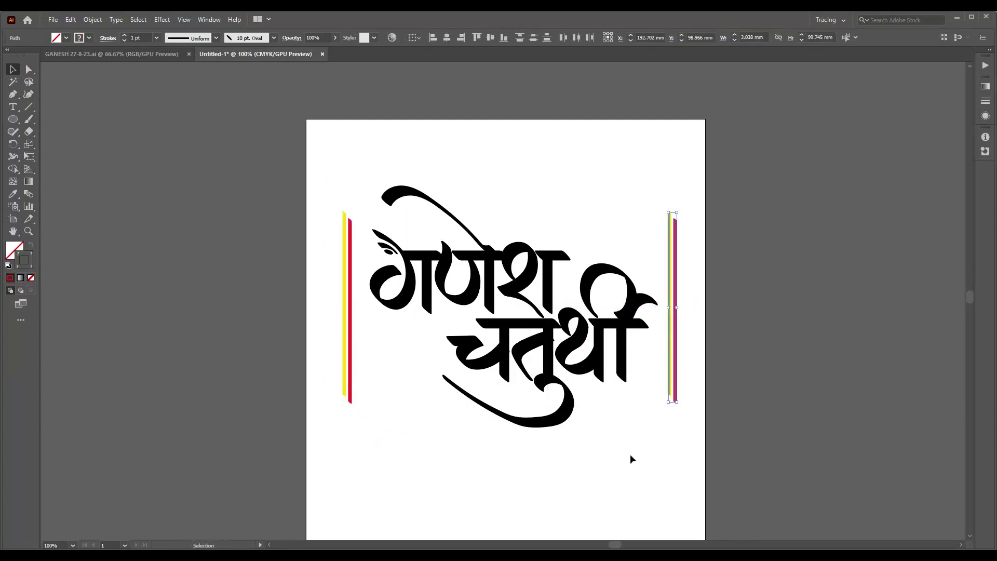
left_click(631, 453)
key("ctrl+equal")
key("ctrl+equal")
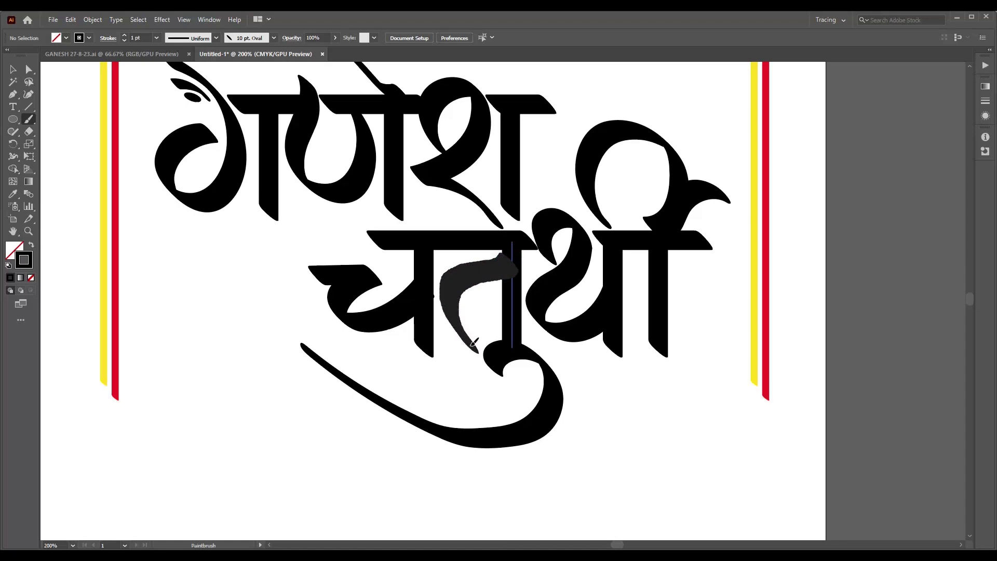
- Nudge the ग stroke slightly to the right
key("ctrl+minus")
left_click(233, 193)
key("Right")
key("Right")
key("Right")
left_click(273, 307)
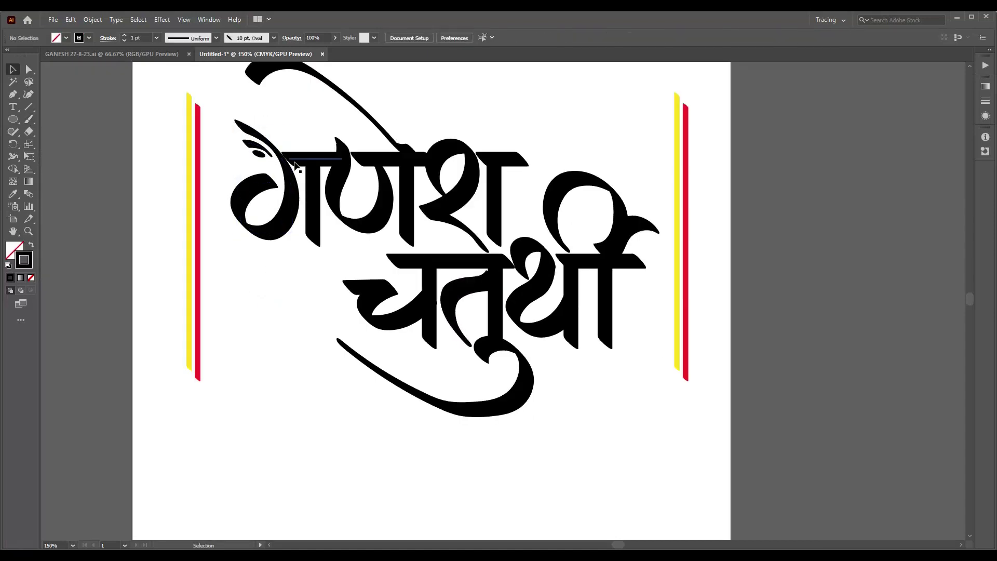
scroll(296, 162, "up", 2, "alt")
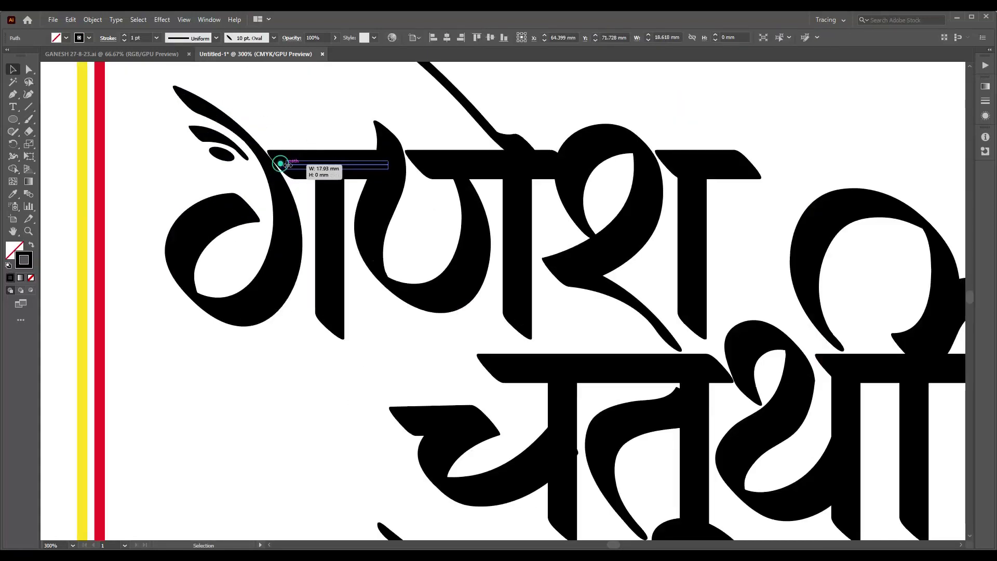
key("ctrl+0")
scroll(494, 363, "up", 3, "alt")
- Try pulling the bottom swash curve lower with the Curvature Tool, then undo it
left_click(494, 363)
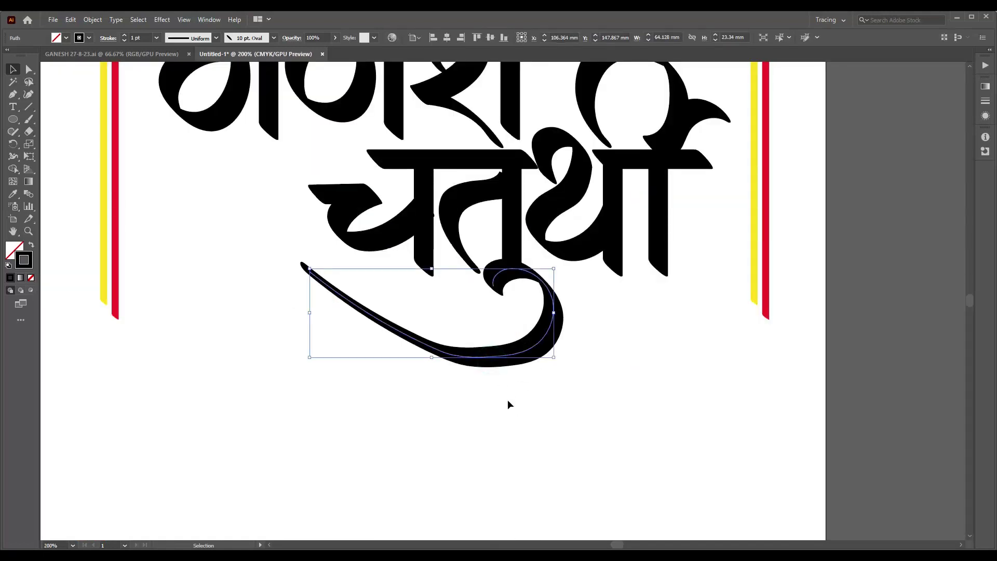
key("shift+grave")
left_click_drag(493, 356, 541, 346)
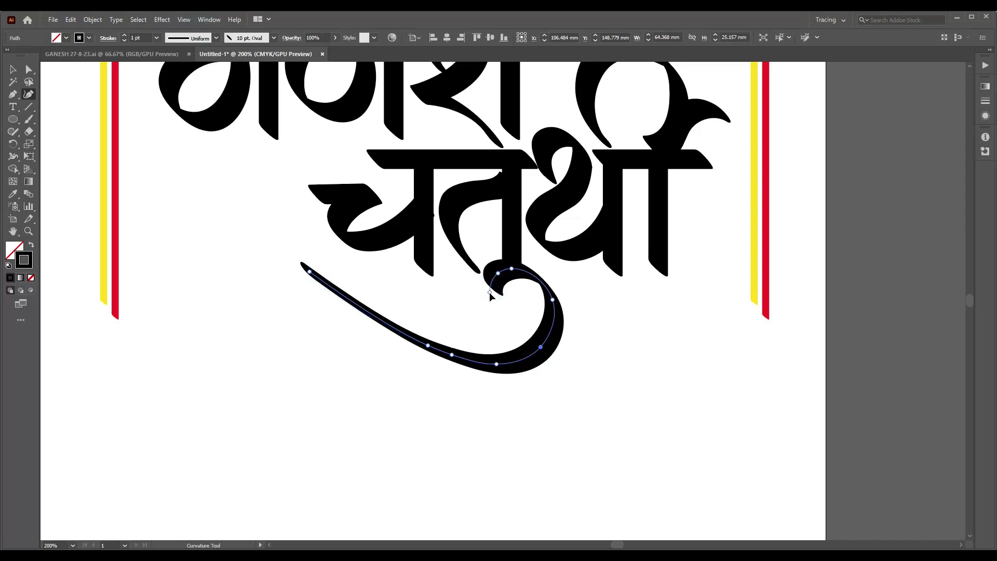
key("ctrl+z")
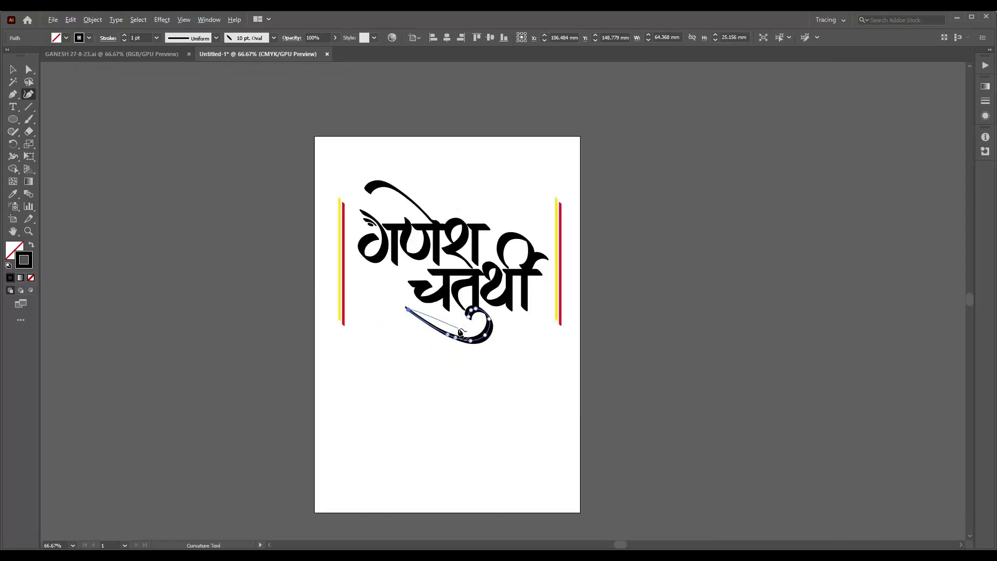
key("ctrl+1")
key("v")
left_click(513, 403)
- Stretch the ण left stem downward and delete the thin extra stem stroke
left_click(364, 218)
mouse_move(364, 246)
left_mouse_down()
mouse_move(365, 291)
mouse_move(355, 289)
left_mouse_up()
left_click(379, 373)
left_click(368, 411)
left_click(358, 250)
key("Delete")
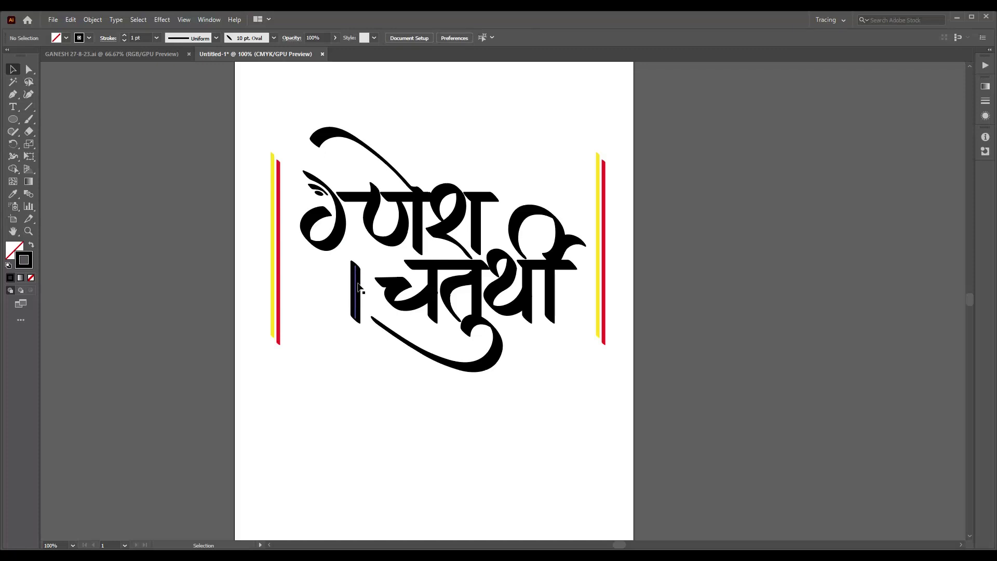
- Stretch the short stroke before च up into a full stem and nudge the bottom swash down
left_click(358, 287)
mouse_move(355, 261)
left_mouse_down()
mouse_move(356, 192)
mouse_move(356, 206)
left_mouse_up()
scroll(362, 197, "up", 3)
scroll(356, 205, "down", 2)
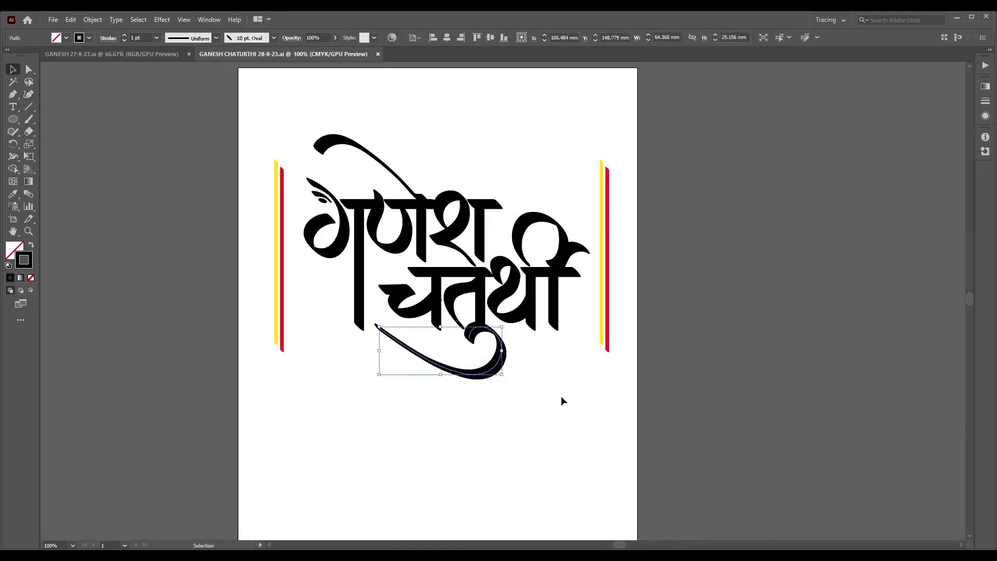
key("Down")
key("Down")
key("Down")
key("Down")
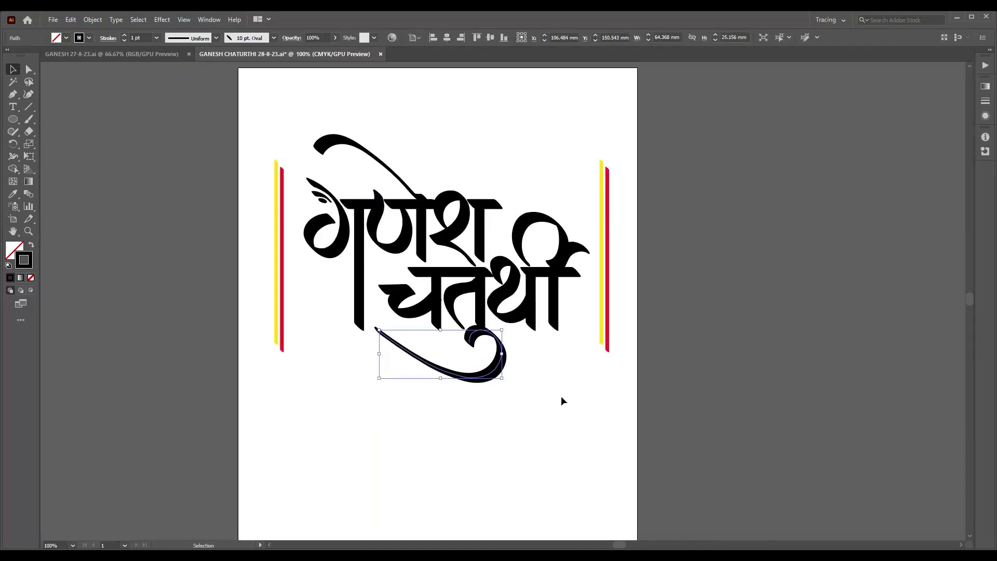
left_click(550, 409)
- Lengthen the thin vertical stroke inside चतुर्थी slightly downward
left_click(480, 306)
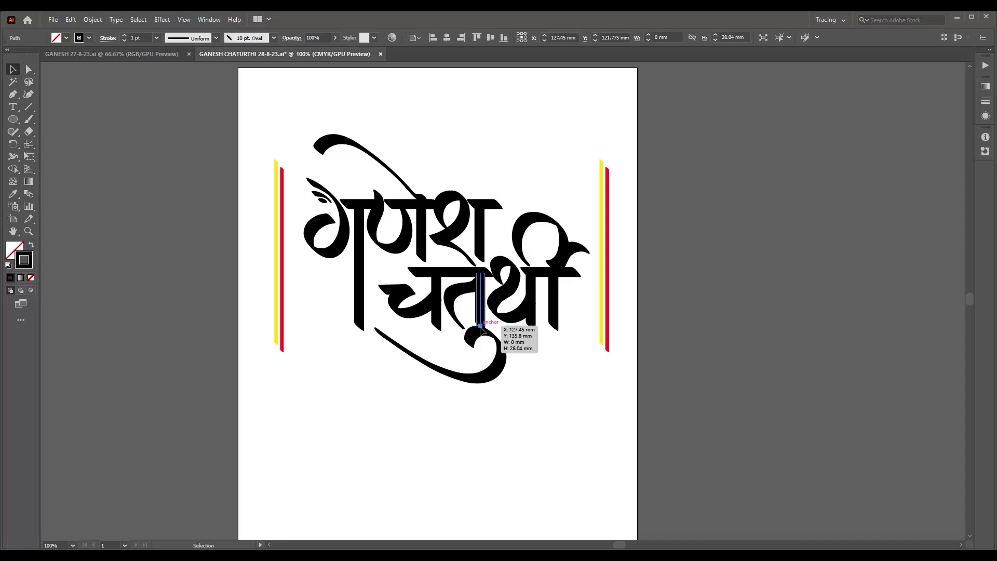
scroll(480, 328, "up", 2)
left_click_drag(480, 327, 482, 331)
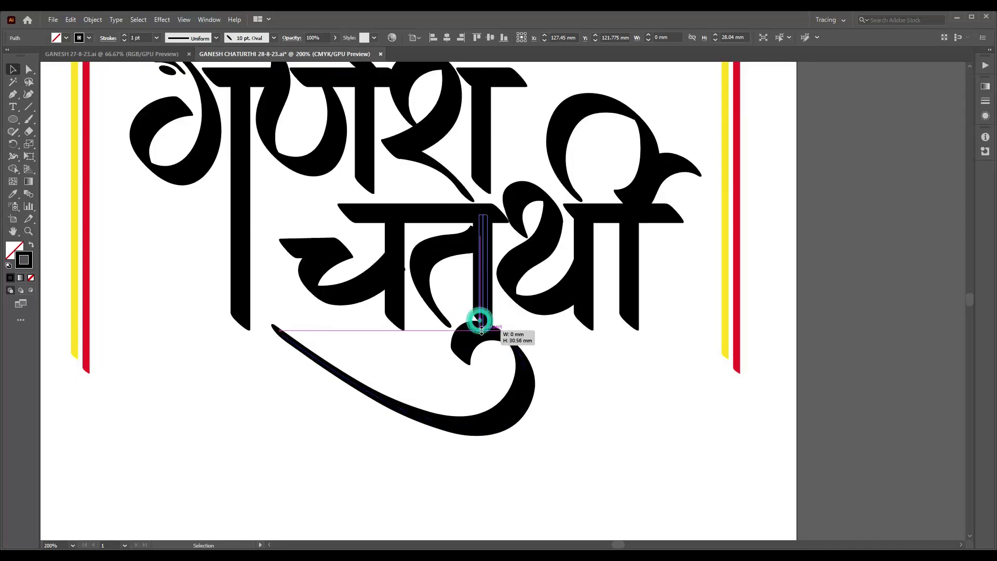
left_click(592, 373)
scroll(610, 404, "down", 2)
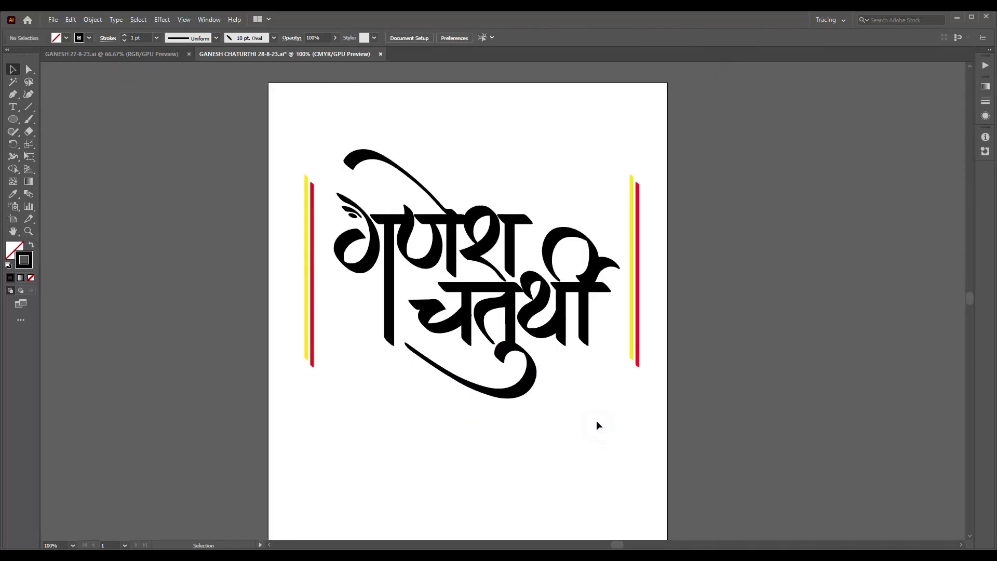